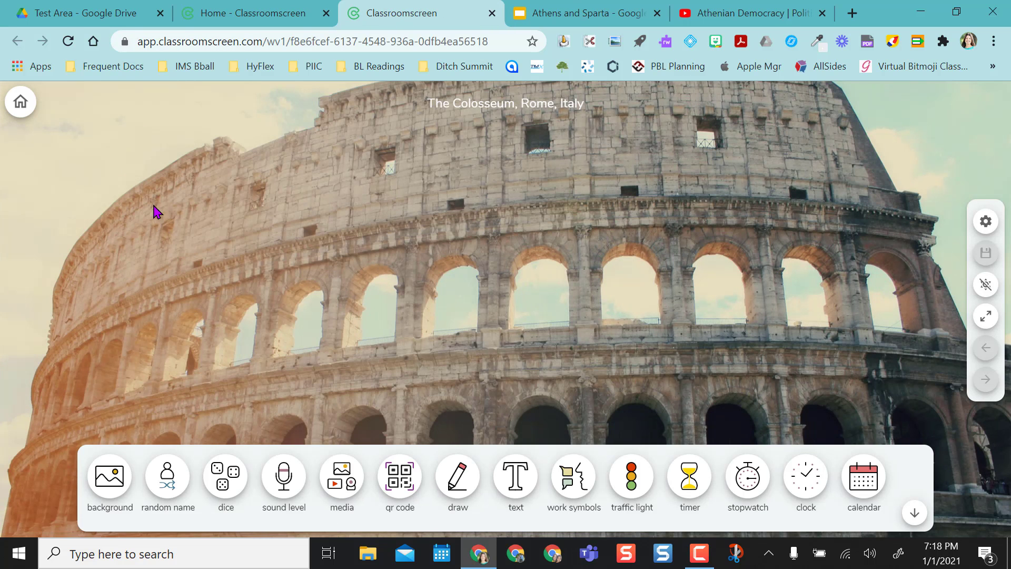
Step: Leave the Colosseum screen for the dashboard and log in to the account with Google
{"action": "left_click", "coordinate": [20, 102]}
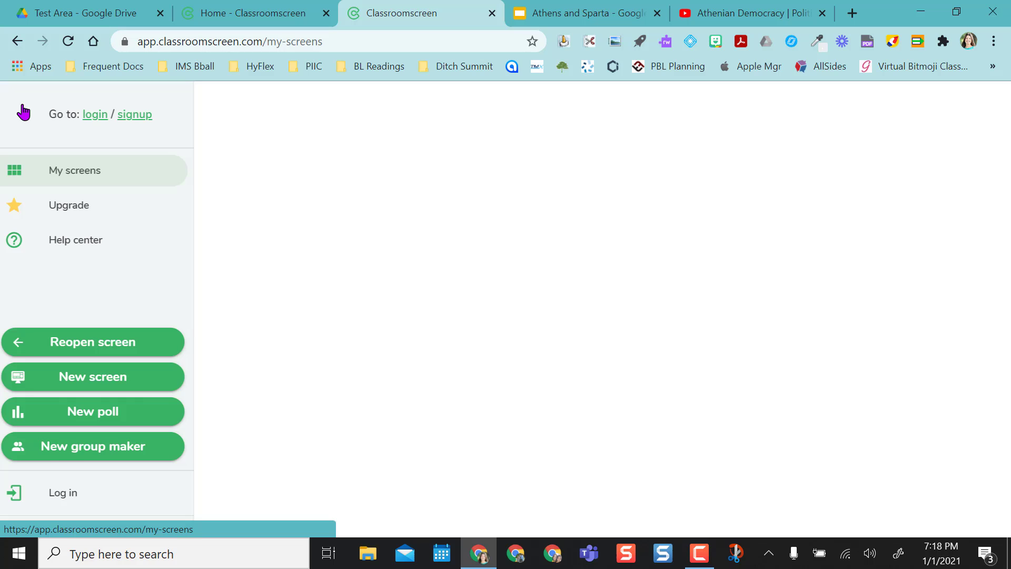
{"action": "left_click", "coordinate": [100, 117]}
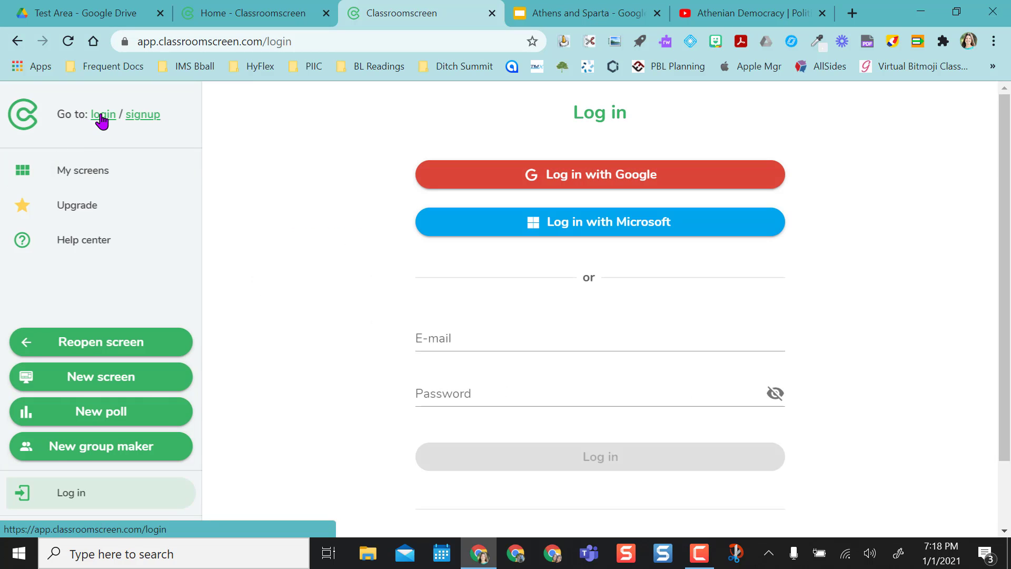
{"action": "left_click", "coordinate": [582, 187]}
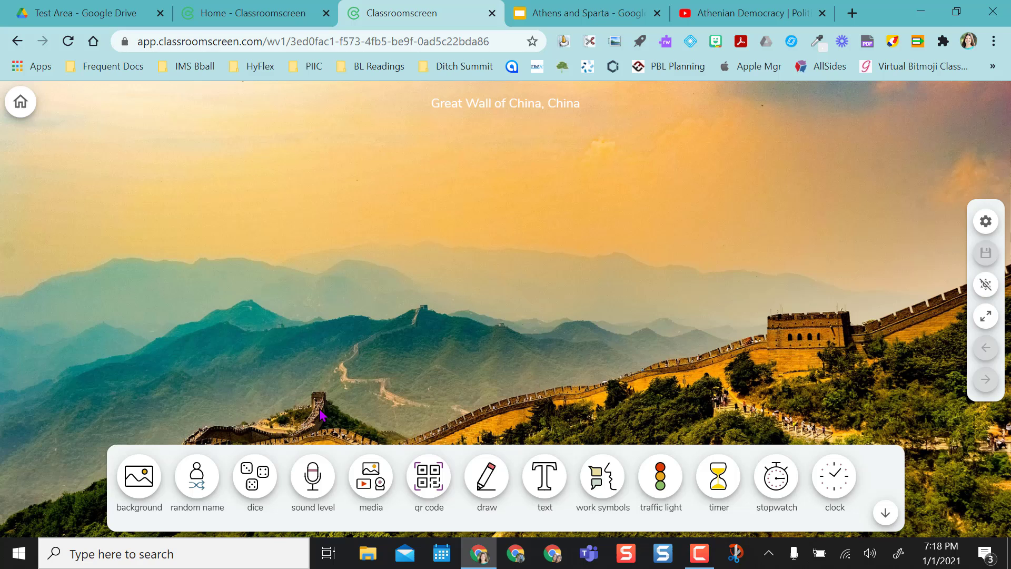
Step: Return to the dashboard and open the Personalize settings at the Name Lists section
{"action": "left_click", "coordinate": [21, 105]}
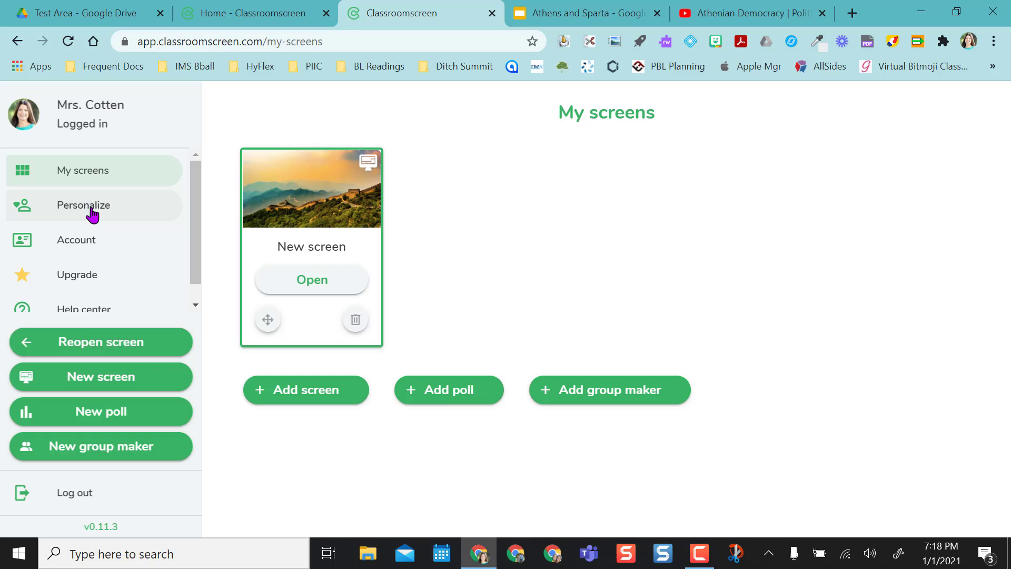
{"action": "left_click_drag", "start_coordinate": [198, 224], "coordinate": [199, 253]}
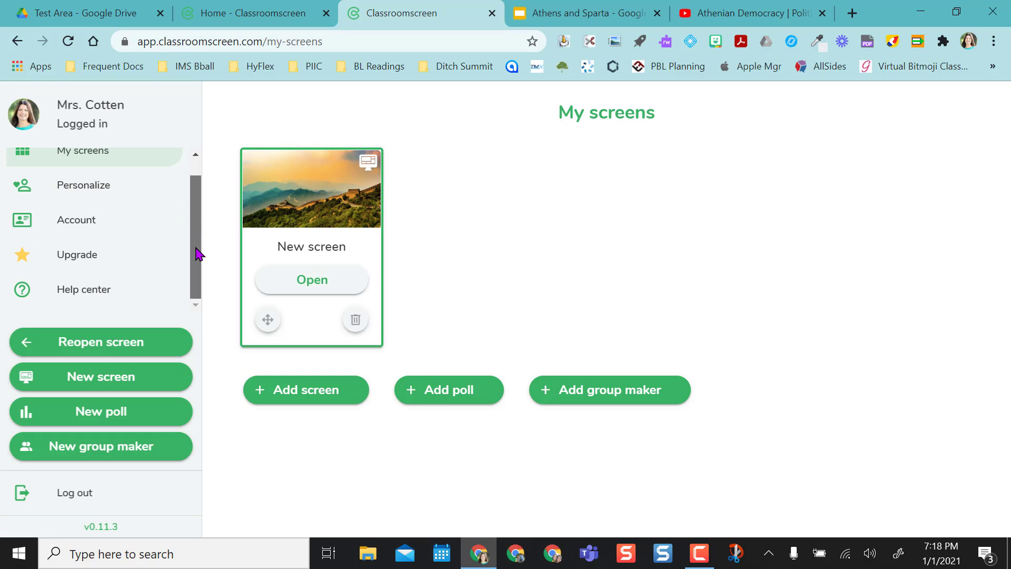
{"action": "left_click", "coordinate": [72, 192]}
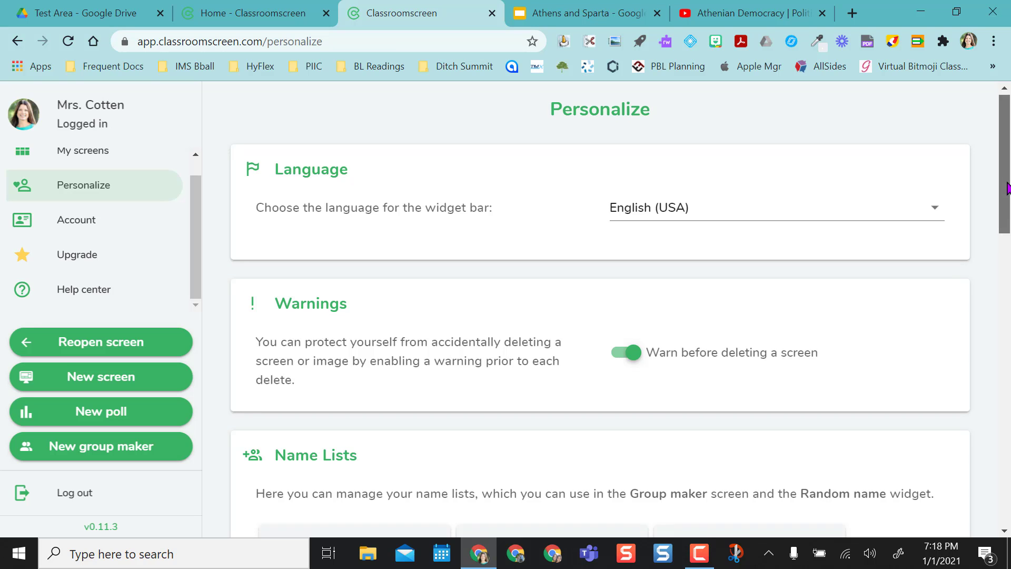
{"action": "left_click_drag", "start_coordinate": [1007, 181], "coordinate": [1009, 283]}
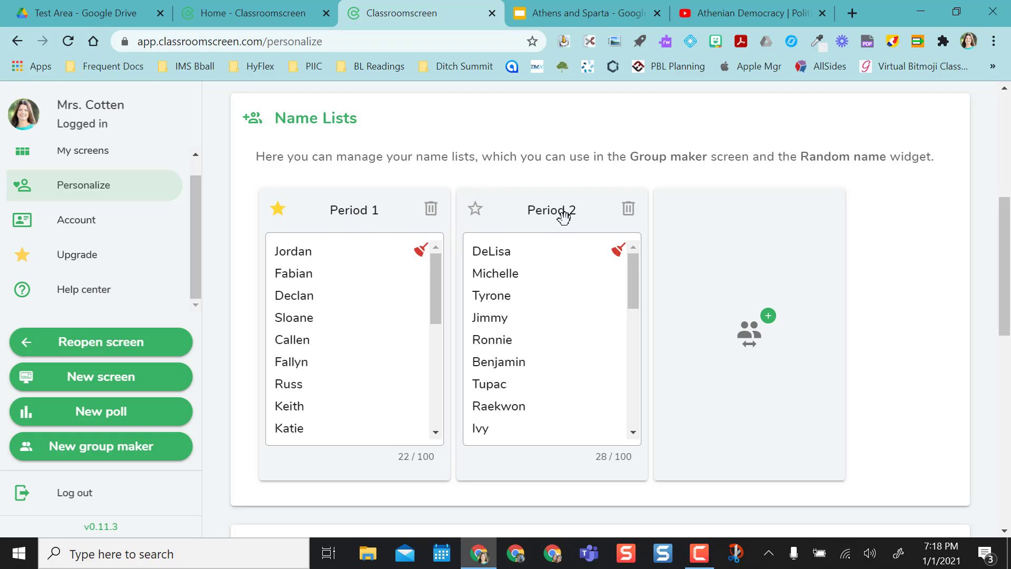
Step: Add a third name list titled Period 3, enter one student's first name in it, and delete that list again
{"action": "left_click", "coordinate": [765, 328]}
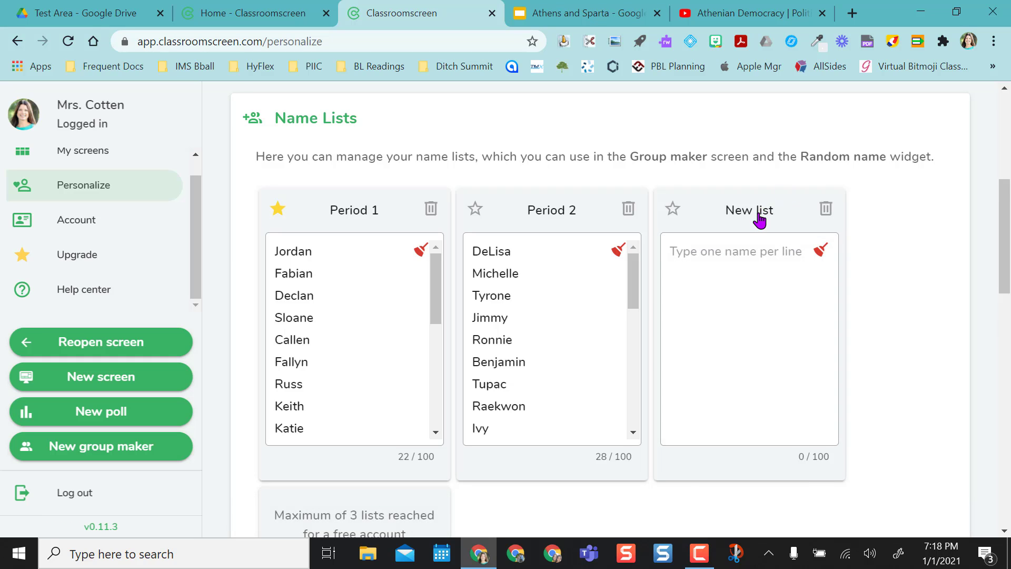
{"action": "double_click", "coordinate": [760, 212]}
{"action": "triple_click", "coordinate": [758, 212]}
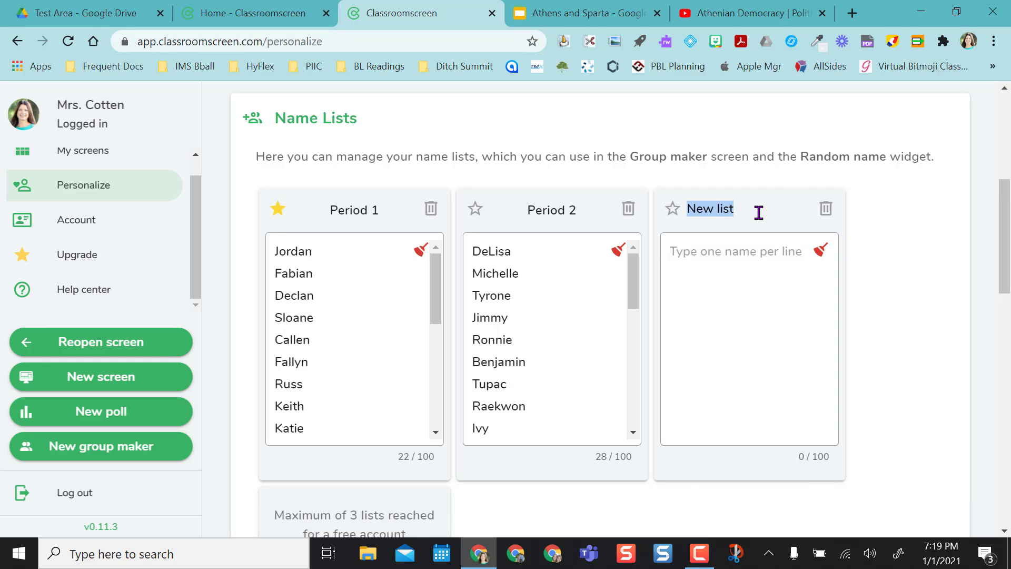
{"action": "type", "text": "p"}
{"action": "key", "text": "BackSpace"}
{"action": "type", "text": "Period 3"}
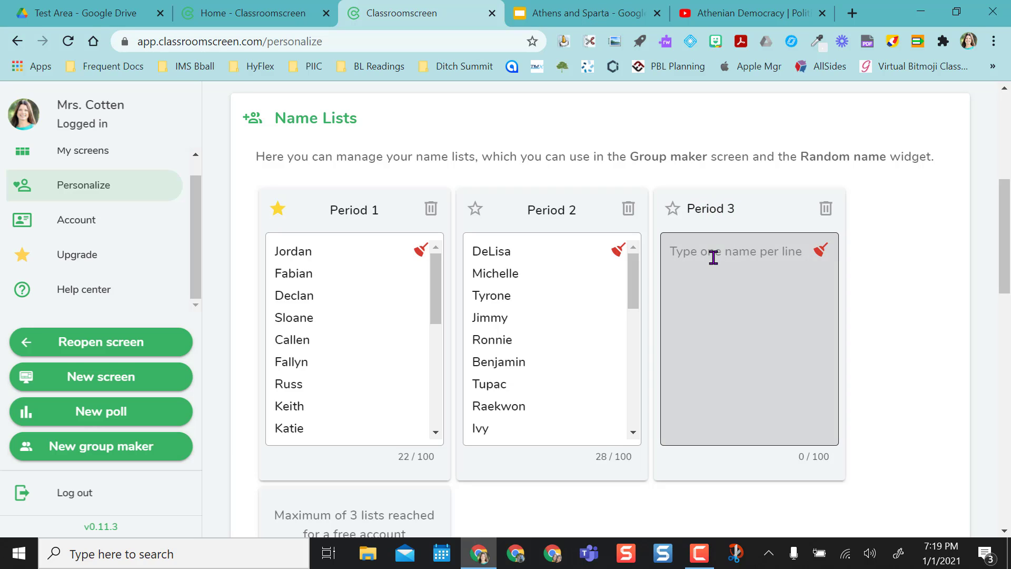
{"action": "left_click", "coordinate": [714, 257]}
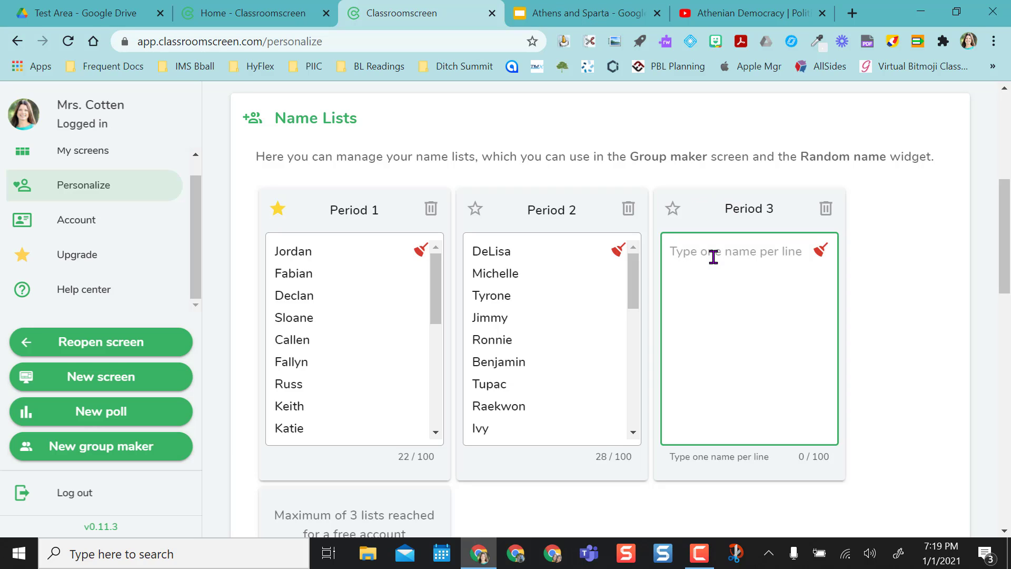
{"action": "type", "text": "Johnny"}
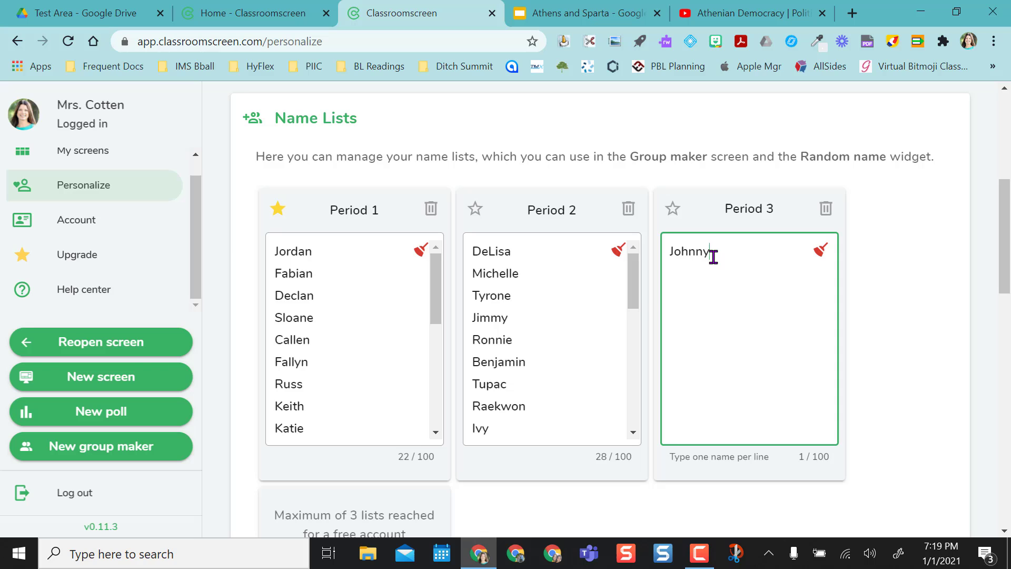
{"action": "left_click", "coordinate": [825, 209]}
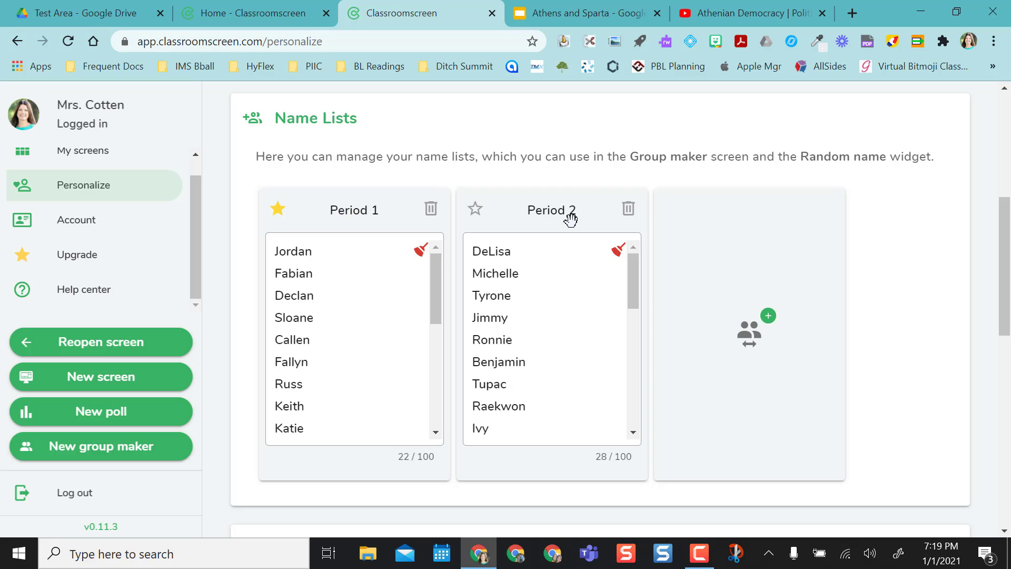
Step: Examine the active and disabled widgets of the Widget Bar, along with the name list, warning and language settings
{"action": "scroll", "coordinate": [901, 342], "scroll_direction": "down", "scroll_amount": 1}
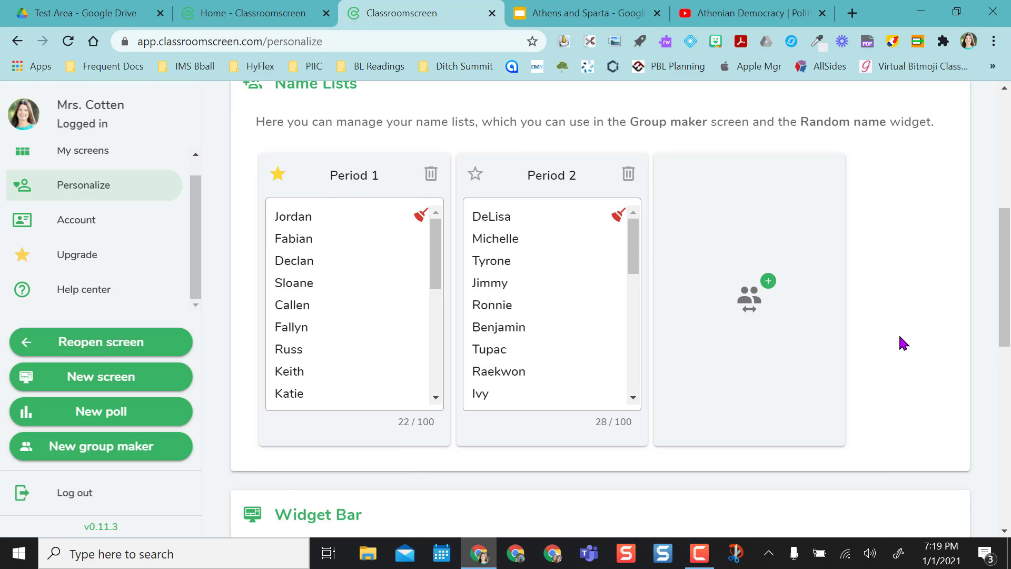
{"action": "scroll", "coordinate": [903, 342], "scroll_direction": "down", "scroll_amount": 6}
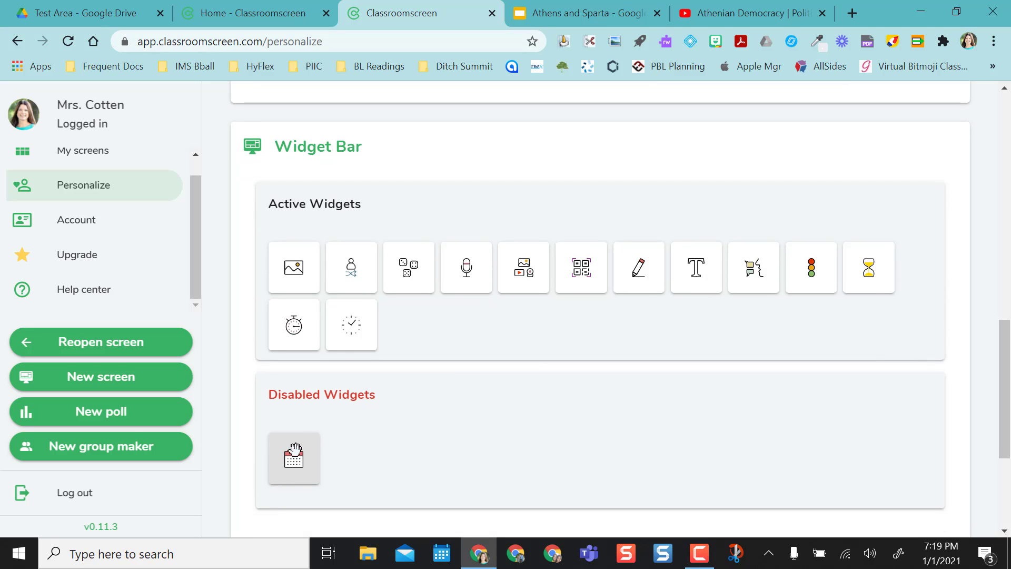
{"action": "mouse_move", "coordinate": [295, 450]}
{"action": "left_mouse_down"}
{"action": "mouse_move", "coordinate": [293, 459]}
{"action": "mouse_move", "coordinate": [325, 474]}
{"action": "mouse_move", "coordinate": [422, 337]}
{"action": "mouse_move", "coordinate": [413, 380]}
{"action": "mouse_move", "coordinate": [317, 454]}
{"action": "left_mouse_up"}
{"action": "scroll", "coordinate": [577, 315], "scroll_direction": "down", "scroll_amount": 3}
{"action": "scroll", "coordinate": [578, 315], "scroll_direction": "up", "scroll_amount": 6}
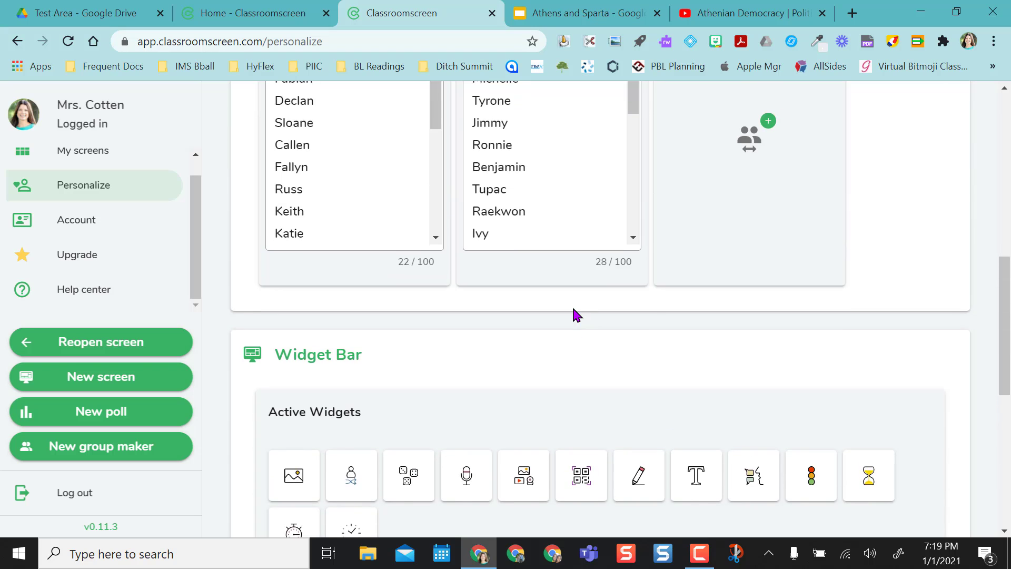
{"action": "scroll", "coordinate": [574, 308], "scroll_direction": "up", "scroll_amount": 3}
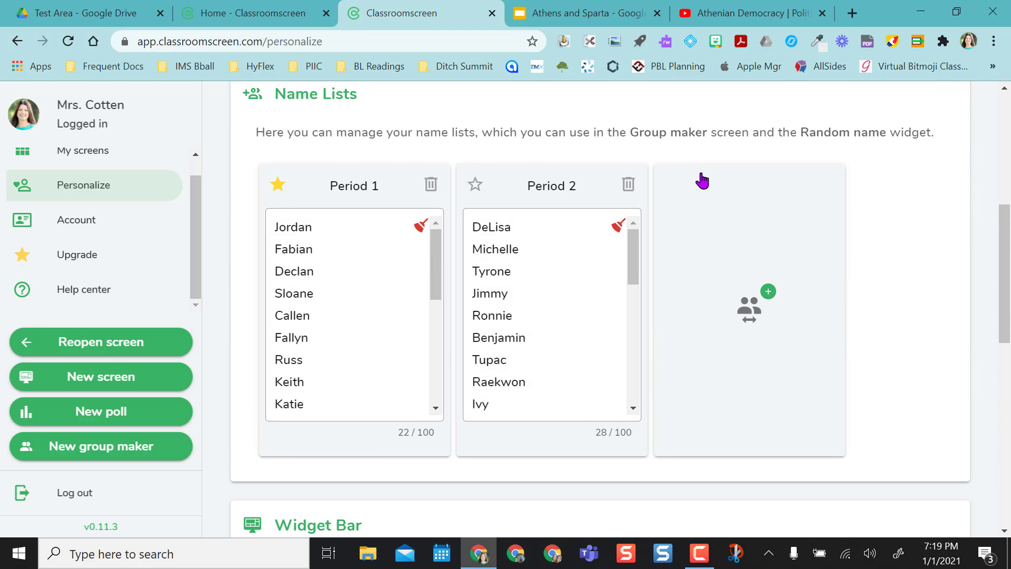
{"action": "scroll", "coordinate": [795, 185], "scroll_direction": "up", "scroll_amount": 3}
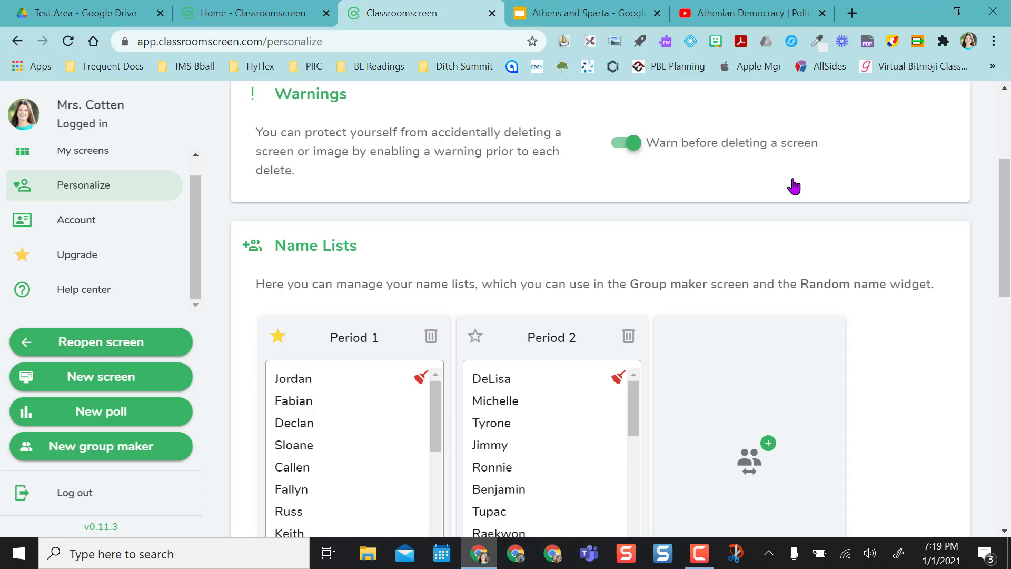
{"action": "scroll", "coordinate": [794, 186], "scroll_direction": "up", "scroll_amount": 4}
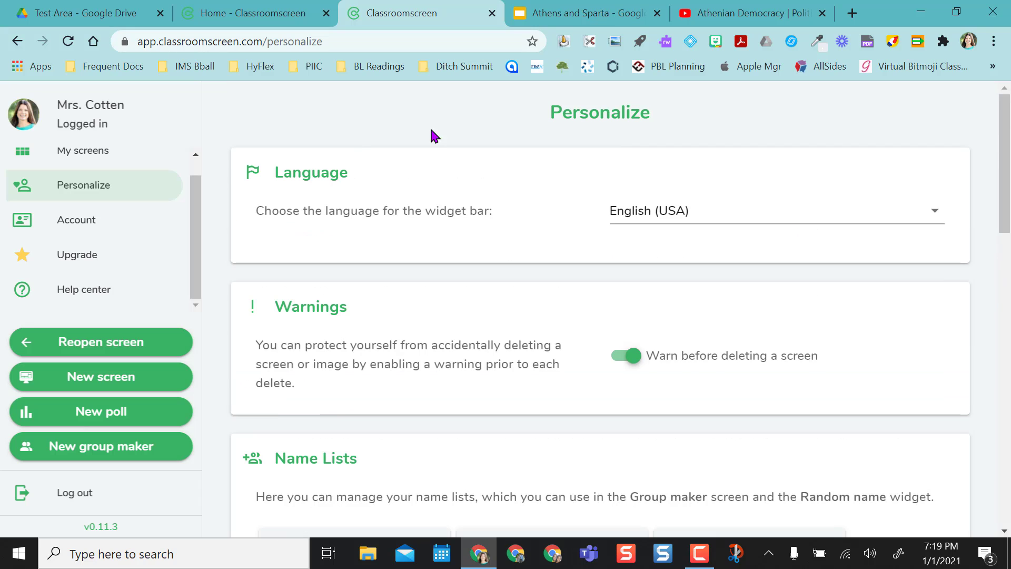
{"action": "scroll", "coordinate": [100, 161], "scroll_direction": "up", "scroll_amount": 1}
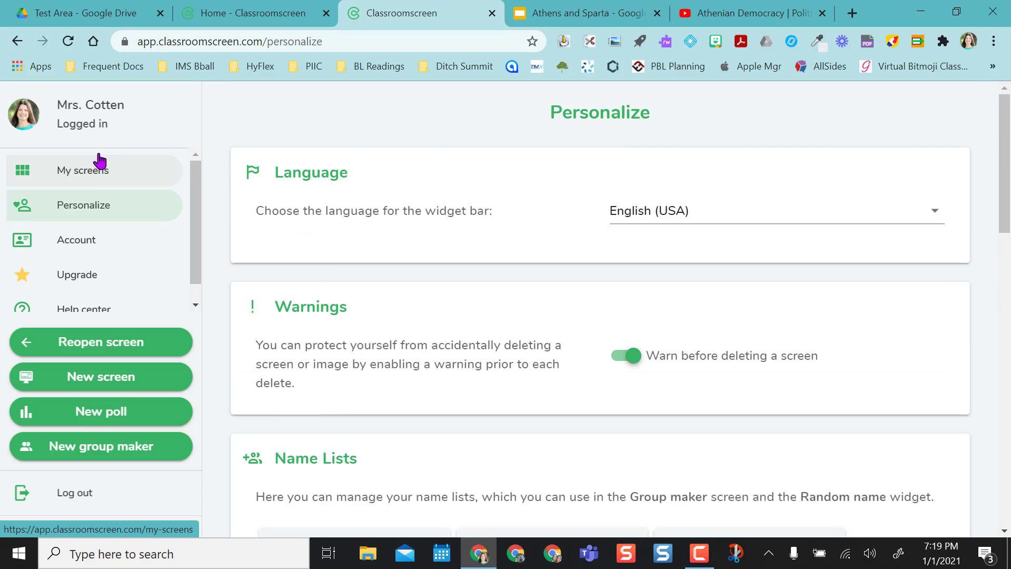
Step: Go to My screens and rename the existing Great Wall screen as Period 1
{"action": "left_click", "coordinate": [99, 163]}
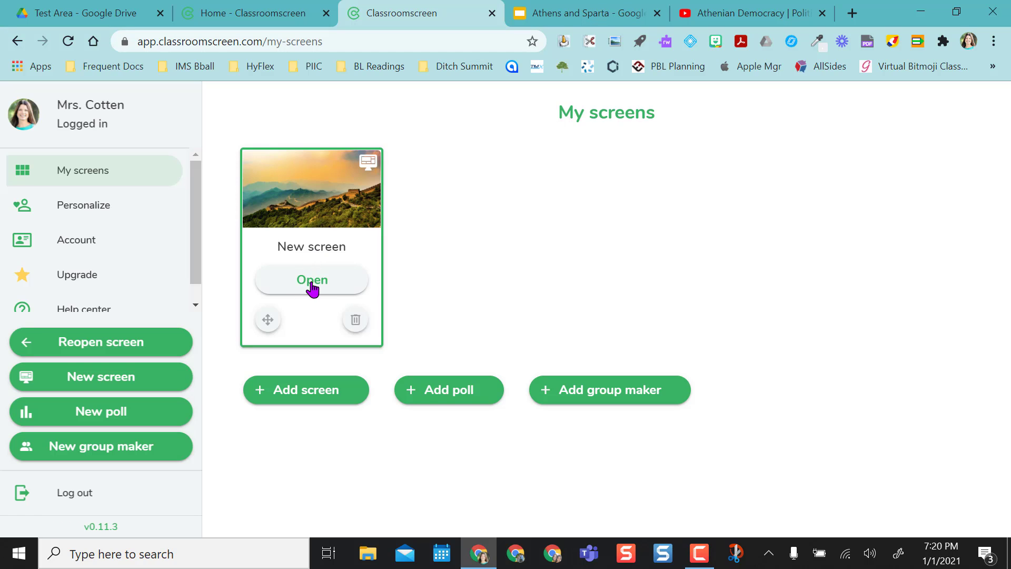
{"action": "double_click", "coordinate": [320, 245]}
{"action": "triple_click", "coordinate": [324, 243]}
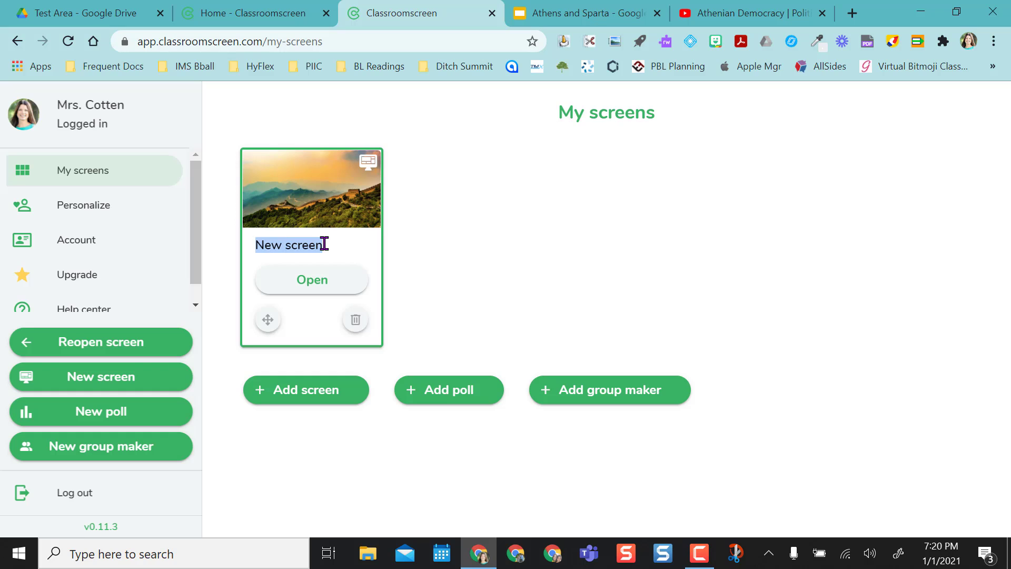
{"action": "type", "text": "Period 1"}
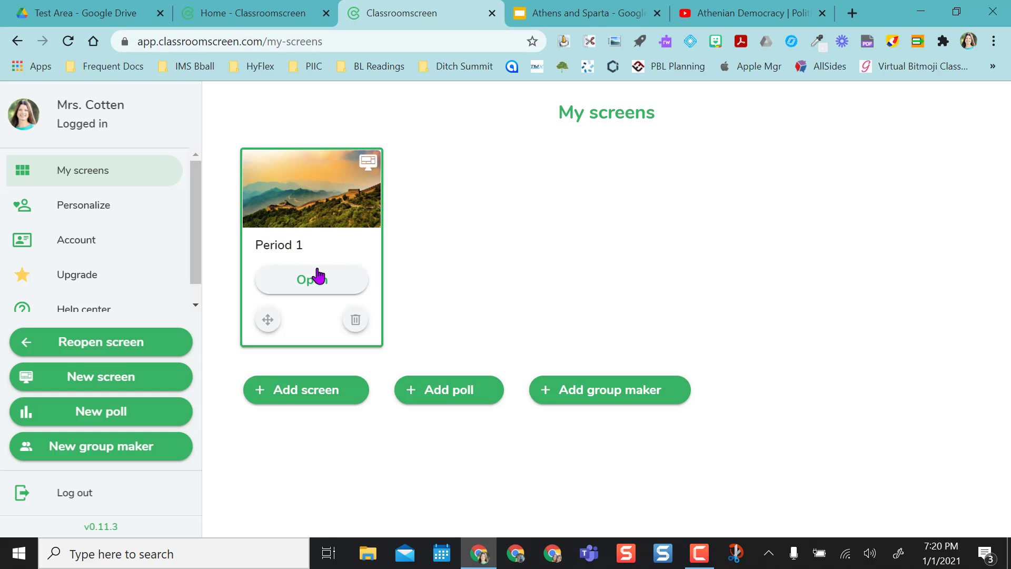
Step: Add a second screen and name it Period 2
{"action": "left_click", "coordinate": [320, 390]}
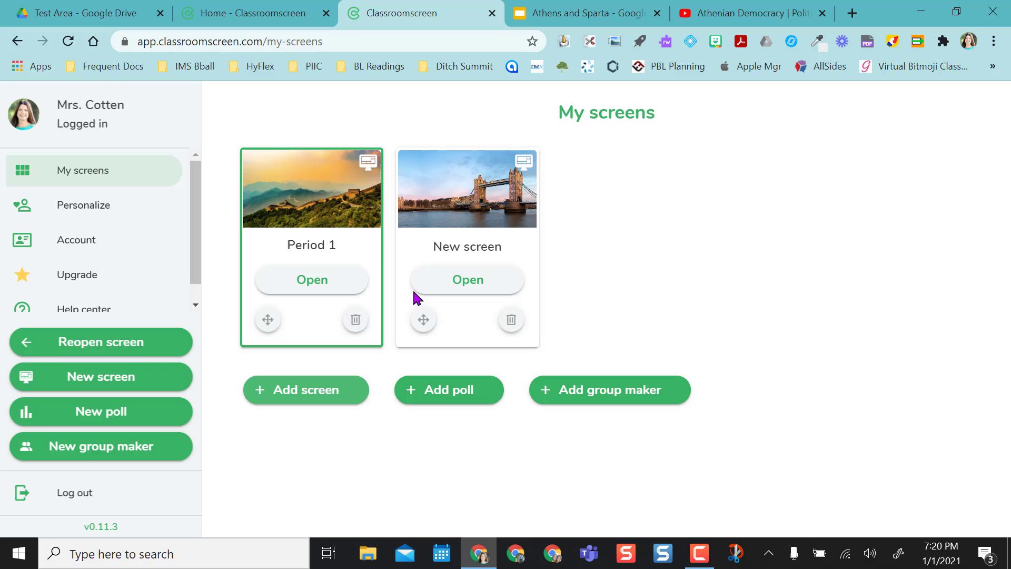
{"action": "double_click", "coordinate": [463, 244]}
{"action": "triple_click", "coordinate": [463, 243]}
{"action": "type", "text": "Period"}
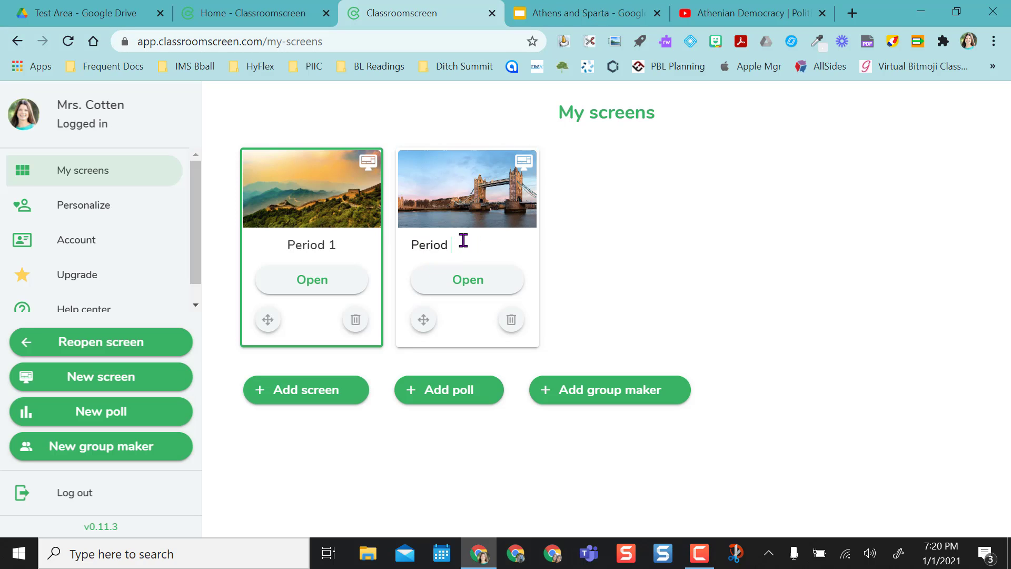
{"action": "type", "text": " 2"}
{"action": "left_click", "coordinate": [656, 292]}
Step: Open the Period 1 screen and switch its toolbars to the dark appearance and back to light
{"action": "left_click", "coordinate": [302, 288]}
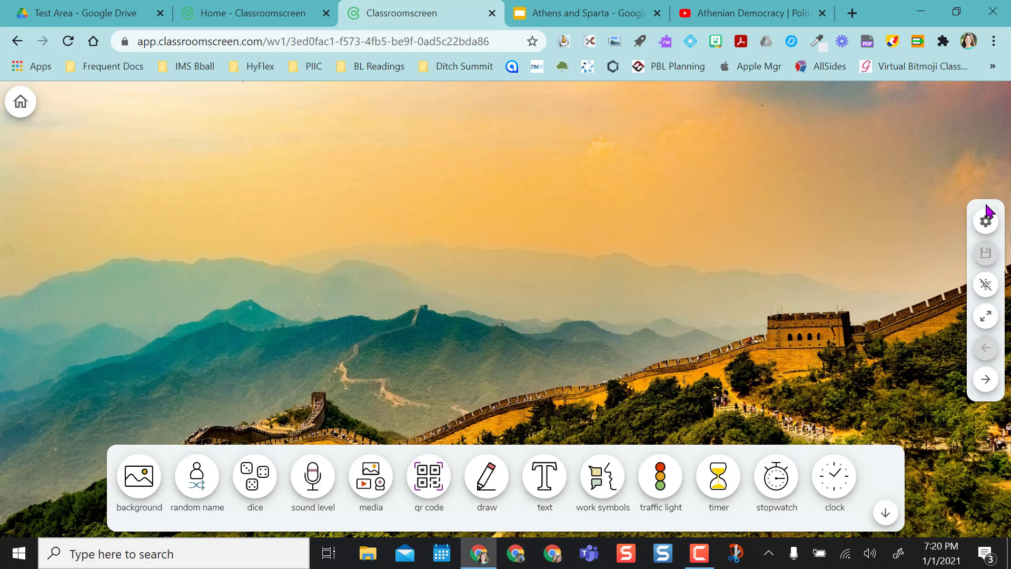
{"action": "left_click", "coordinate": [987, 288]}
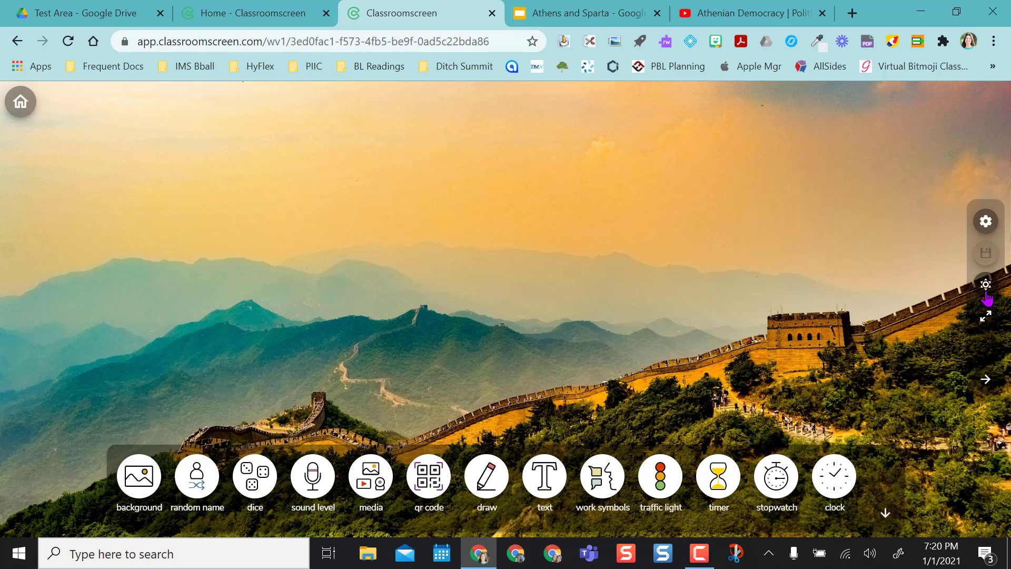
{"action": "left_click", "coordinate": [986, 286]}
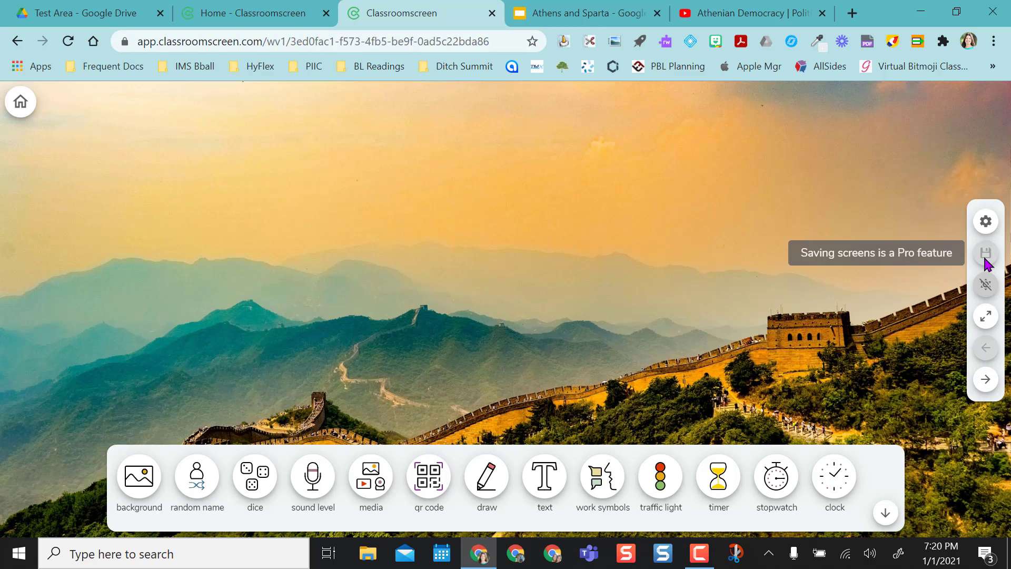
Step: Look through the Period 1 screen's settings, including the screen options, dashboard image and background sections
{"action": "left_click", "coordinate": [986, 223]}
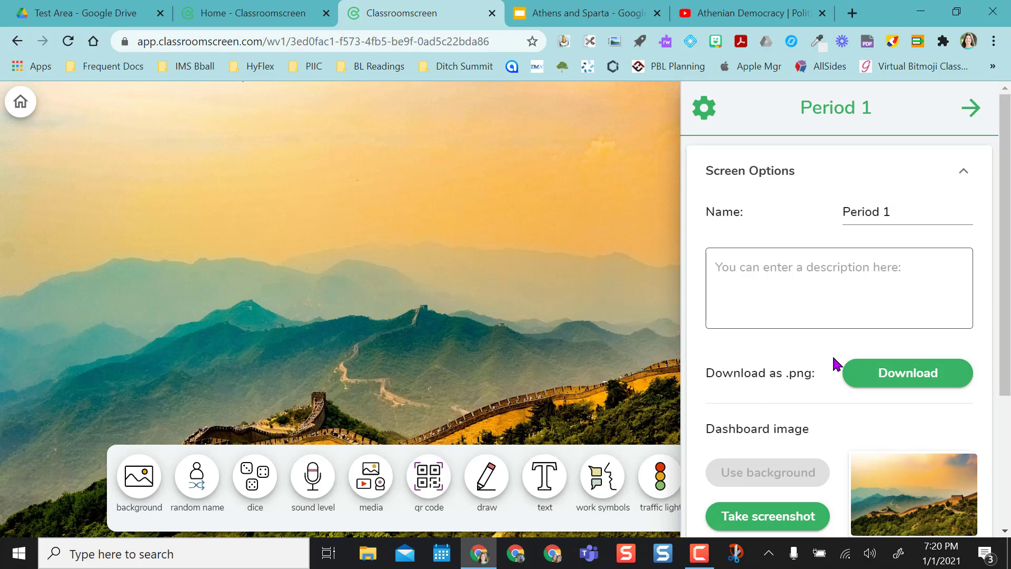
{"action": "scroll", "coordinate": [825, 490], "scroll_direction": "down", "scroll_amount": 4}
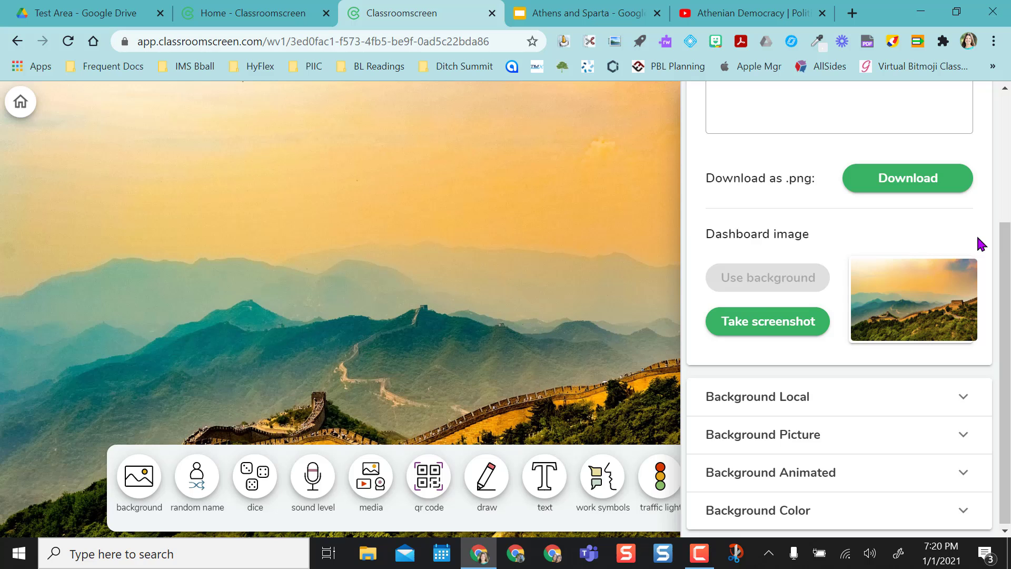
{"action": "left_click", "coordinate": [463, 440]}
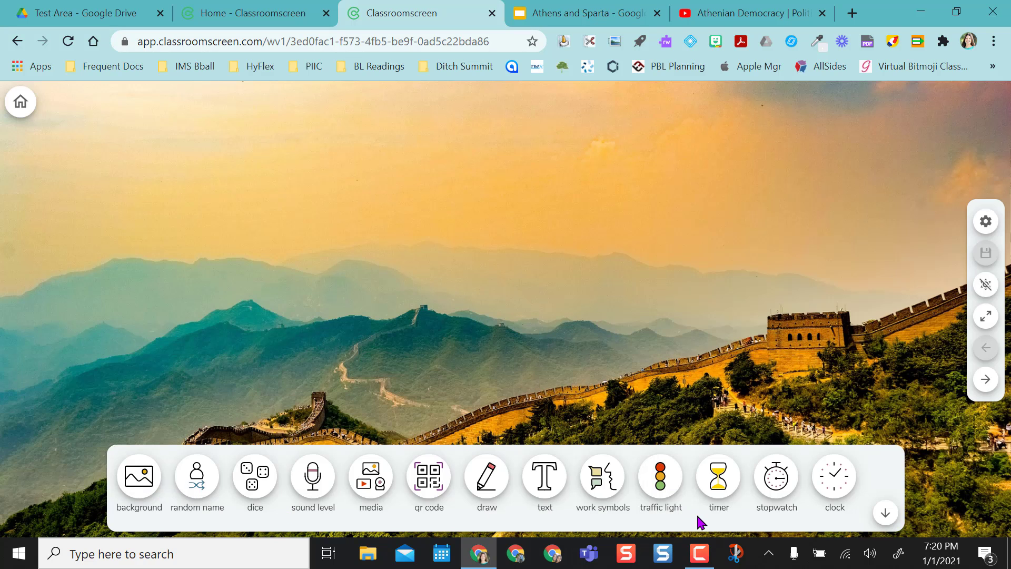
Step: Collapse the widget bar and bring it back
{"action": "left_click", "coordinate": [885, 516]}
{"action": "left_click", "coordinate": [885, 513]}
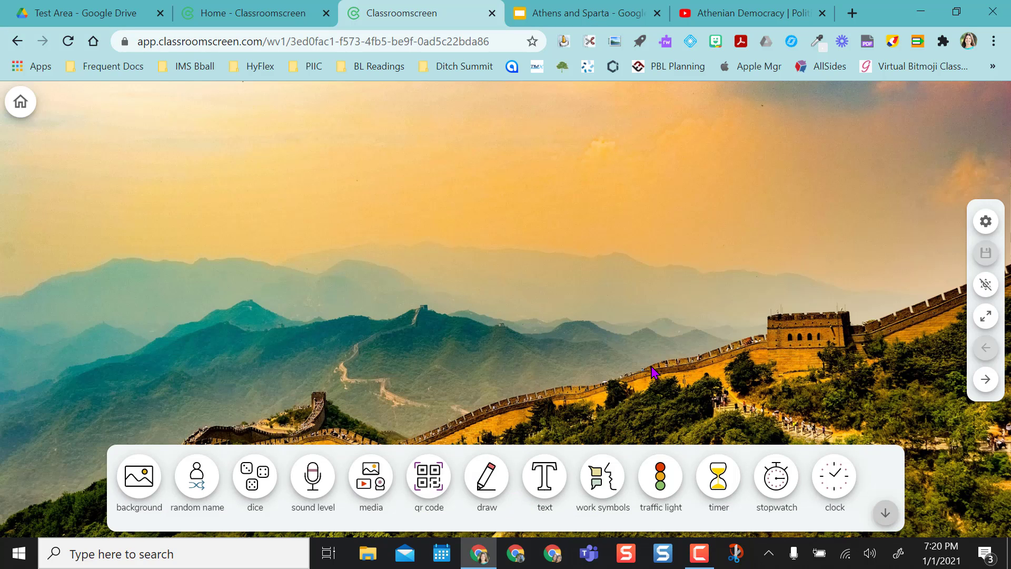
Step: Set the Period 1 screen's background to the solid pale yellow color
{"action": "left_click", "coordinate": [140, 479]}
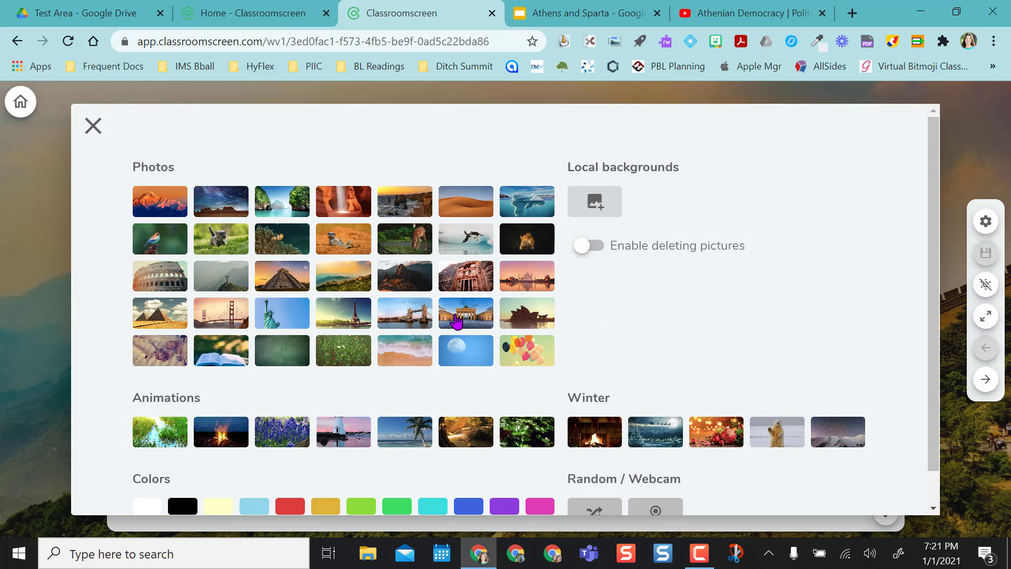
{"action": "scroll", "coordinate": [427, 327], "scroll_direction": "down", "scroll_amount": 1}
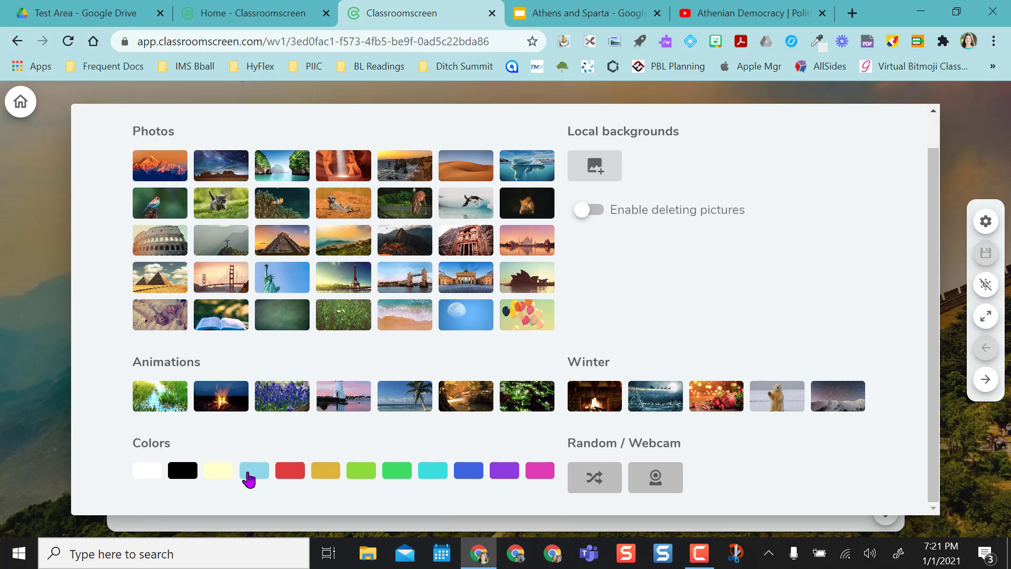
{"action": "left_click", "coordinate": [219, 471]}
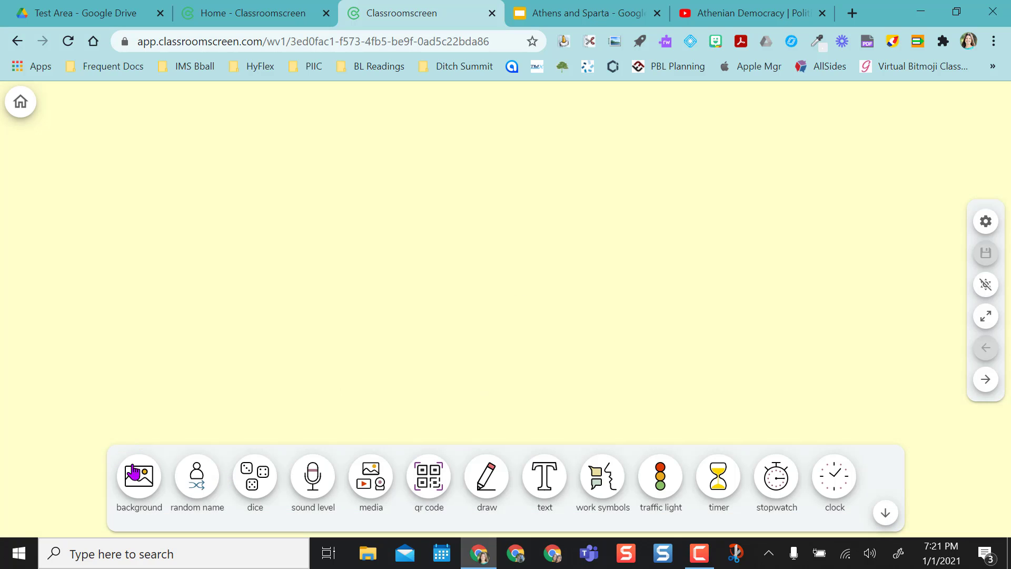
Step: Try the clock widget with its digital time in 12-hour format and remove it from the screen
{"action": "left_click", "coordinate": [829, 486]}
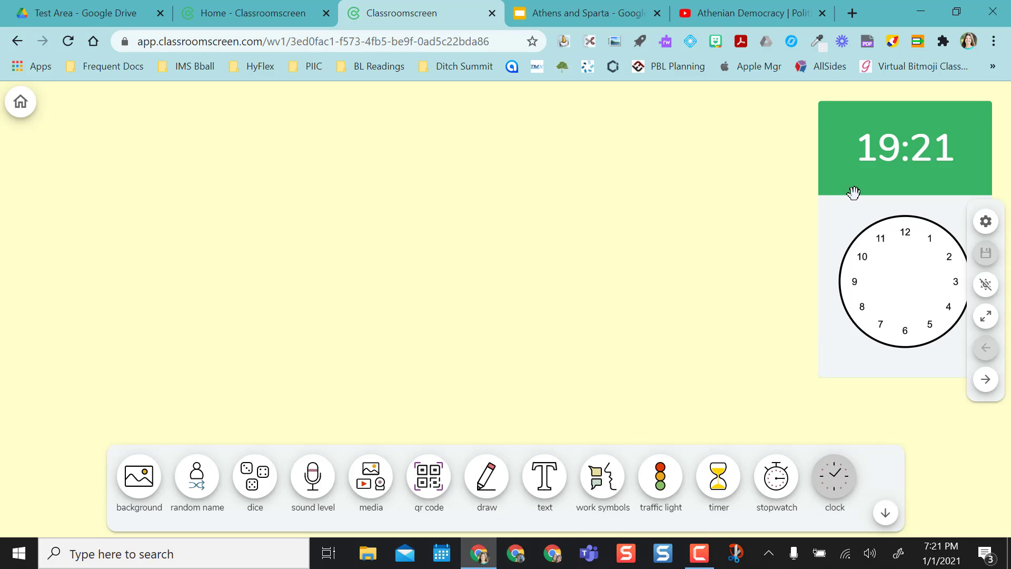
{"action": "left_click", "coordinate": [838, 194]}
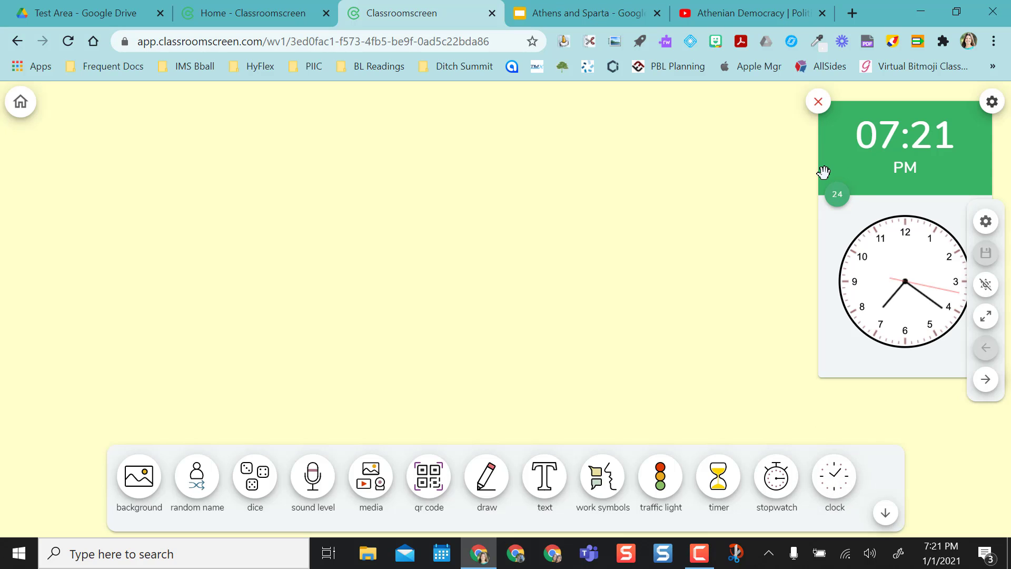
{"action": "left_click", "coordinate": [819, 103]}
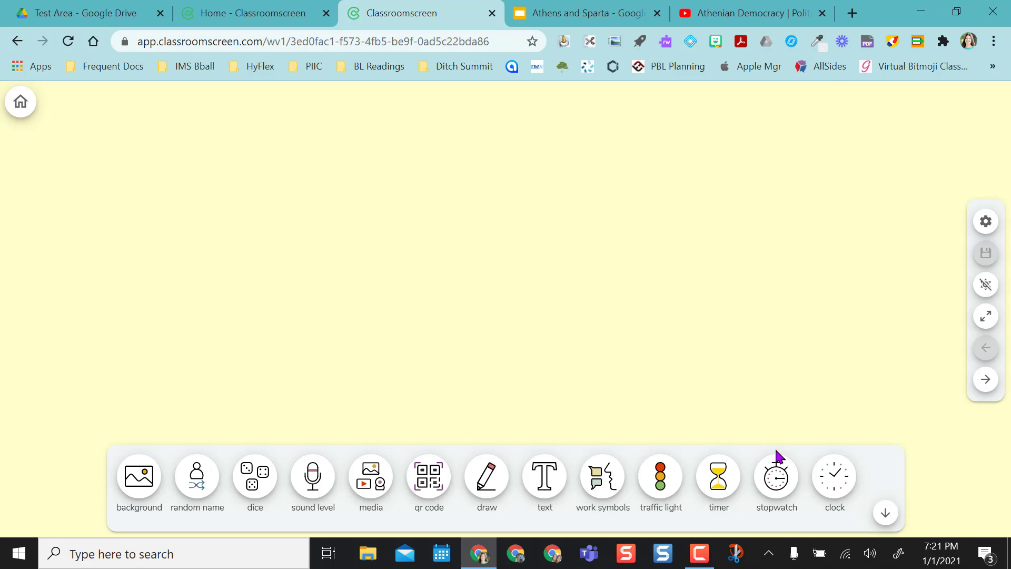
Step: Bring up the stopwatch widget to view its start, lap and clear controls, and remove it
{"action": "left_click", "coordinate": [776, 475]}
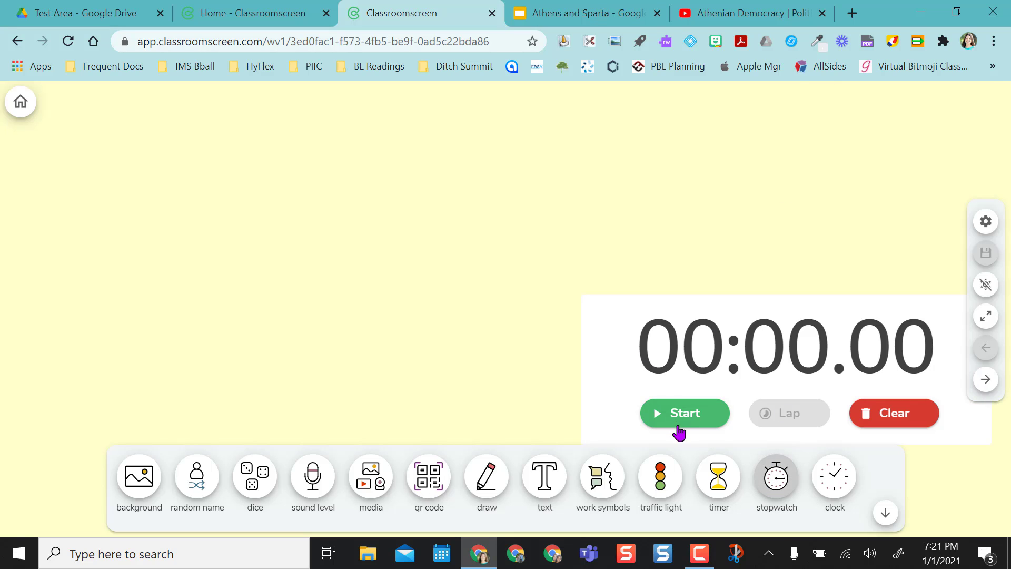
{"action": "left_click", "coordinate": [617, 313]}
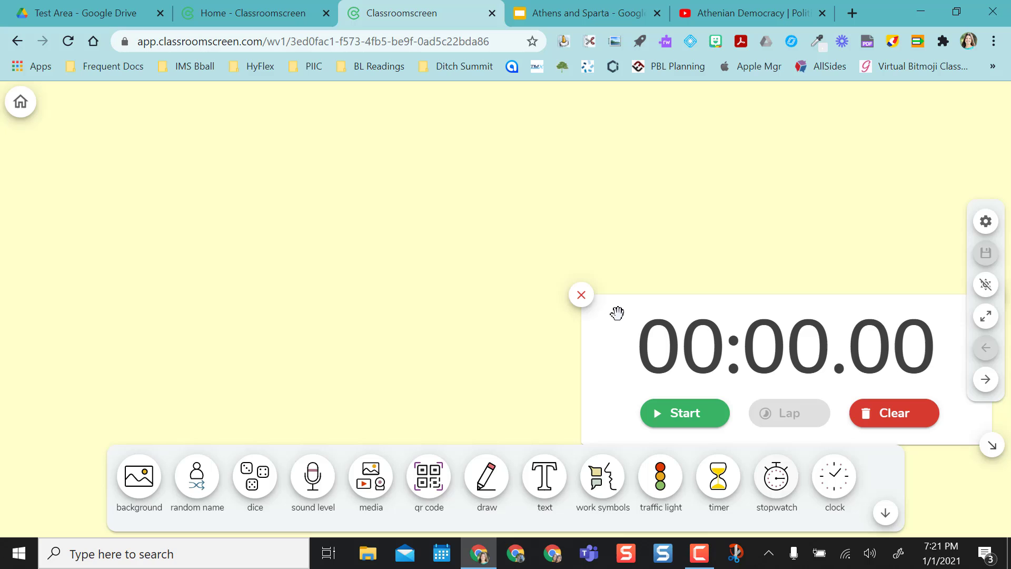
{"action": "left_click", "coordinate": [582, 298]}
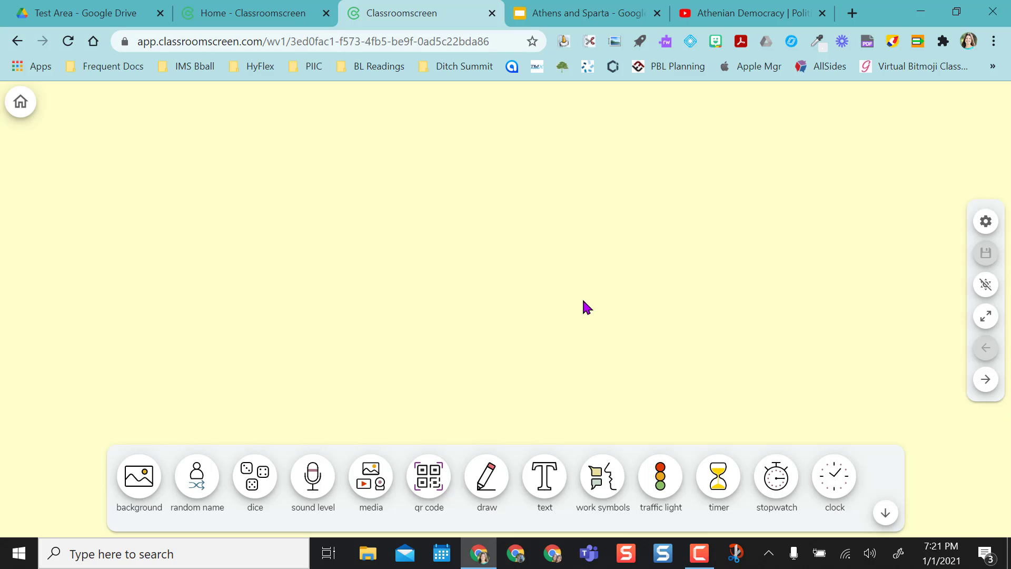
Step: Try the timer widget, moving it to the middle of the screen and lowering its time to 06:00, and remove it
{"action": "left_click", "coordinate": [717, 476]}
{"action": "left_click_drag", "start_coordinate": [891, 327], "coordinate": [666, 217]}
{"action": "left_click", "coordinate": [501, 316]}
{"action": "left_click", "coordinate": [501, 316]}
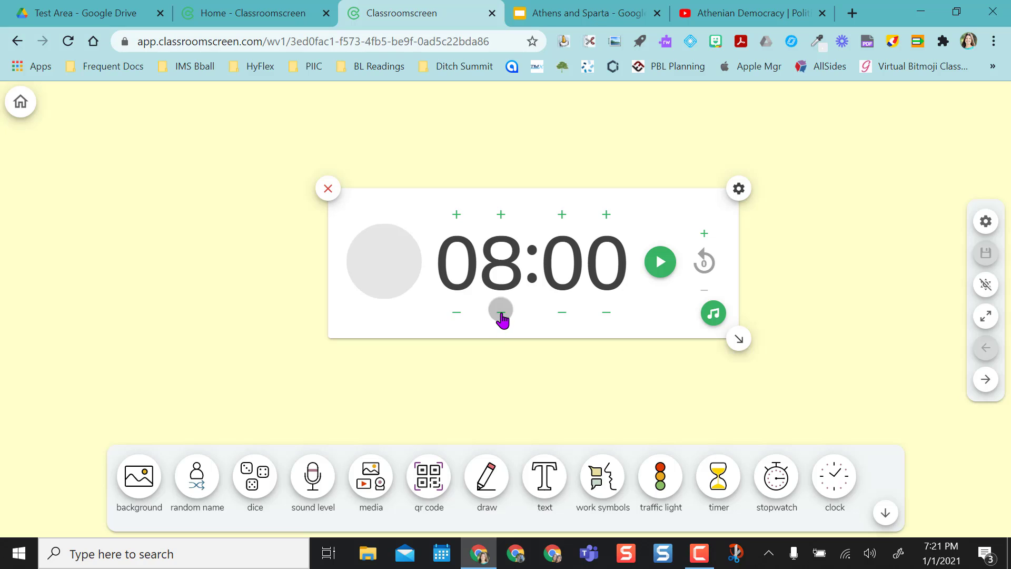
{"action": "left_click", "coordinate": [501, 316]}
{"action": "left_click", "coordinate": [501, 316]}
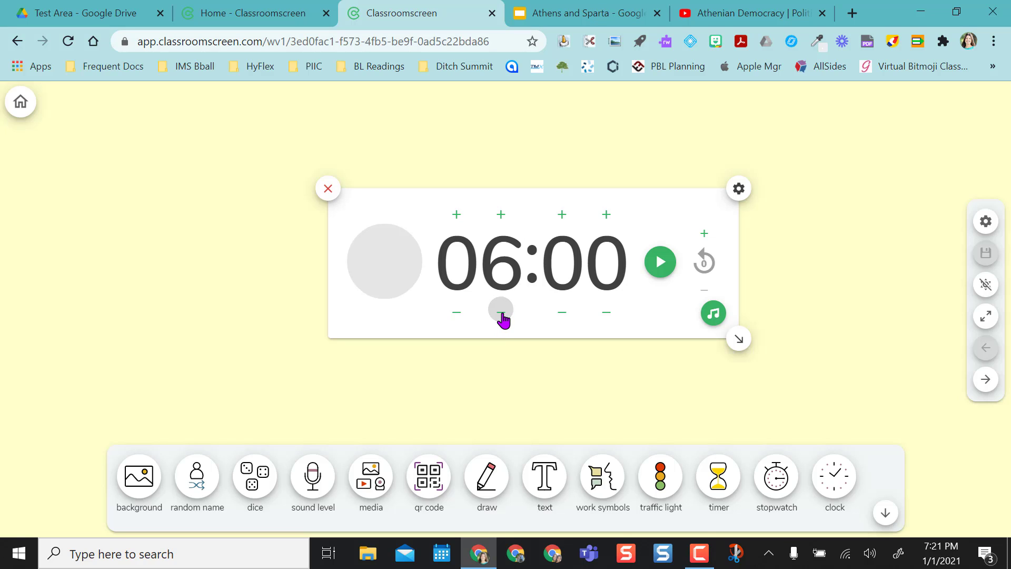
{"action": "left_click", "coordinate": [328, 189]}
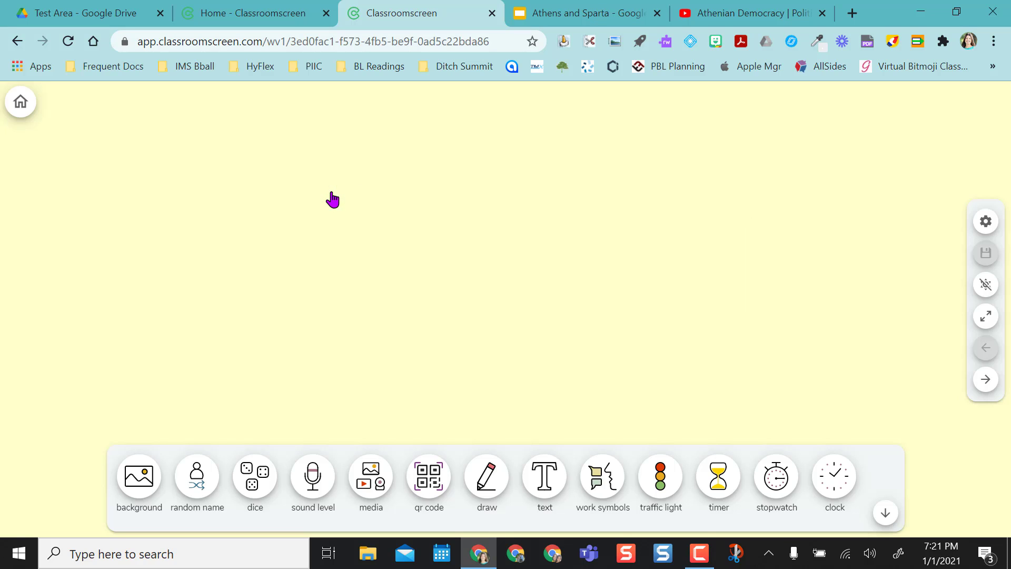
Step: Try the traffic light widget and the work symbols widget, cycling the symbols from whisper to work together, and remove both
{"action": "left_click", "coordinate": [662, 487]}
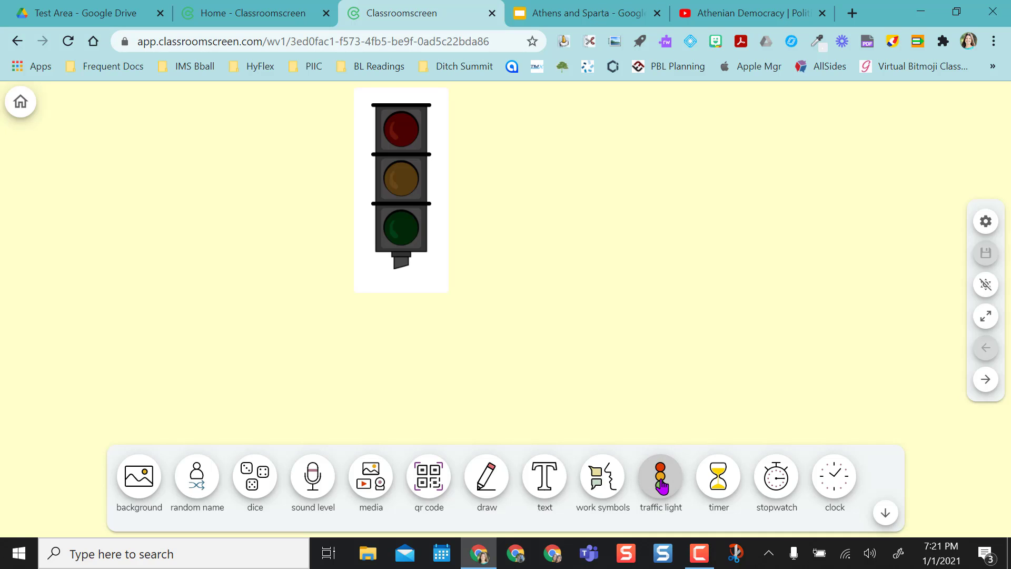
{"action": "left_click", "coordinate": [662, 488]}
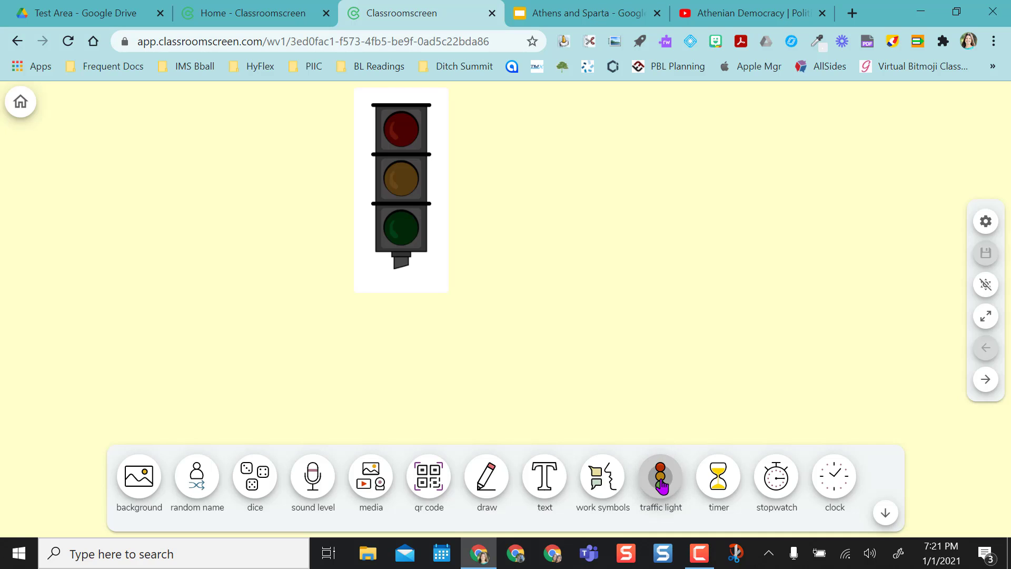
{"action": "left_click", "coordinate": [605, 479]}
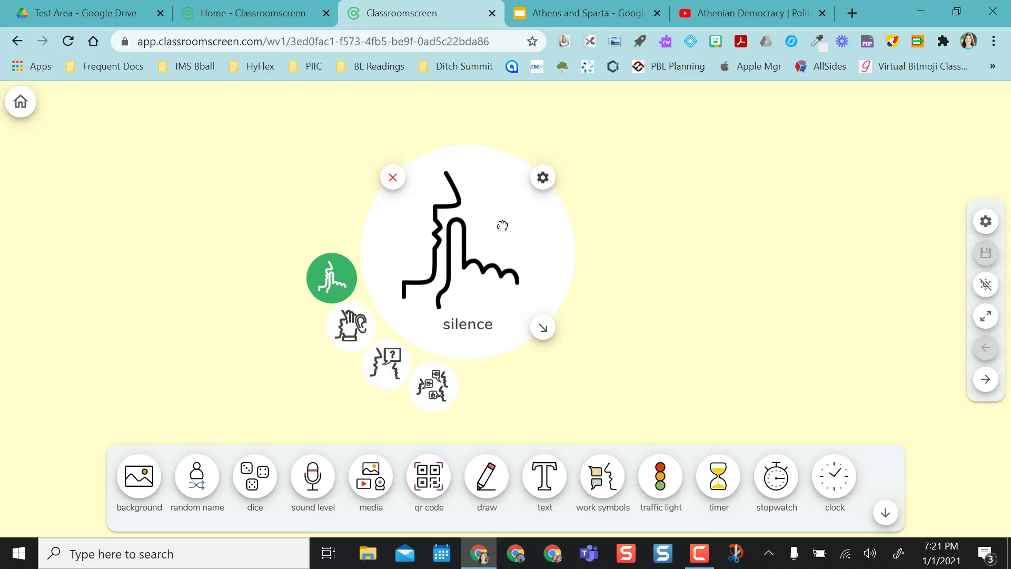
{"action": "left_click", "coordinate": [352, 315]}
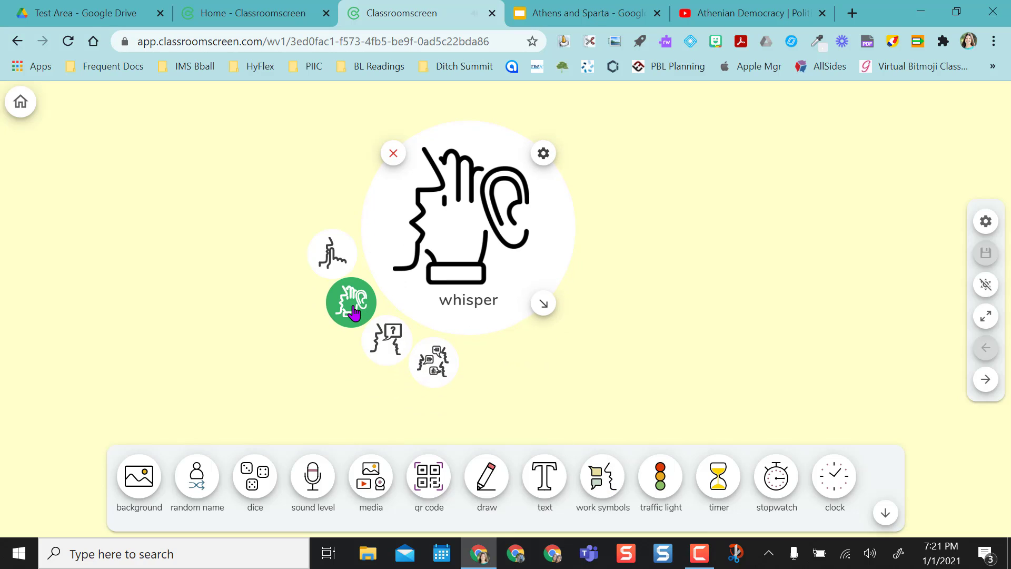
{"action": "left_click", "coordinate": [386, 353]}
{"action": "left_click", "coordinate": [431, 371]}
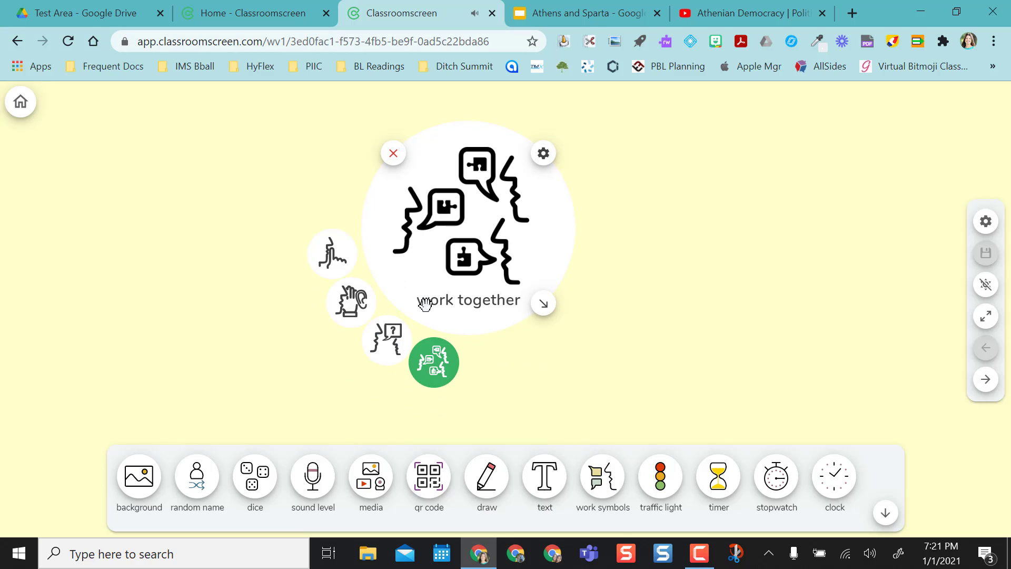
{"action": "left_click", "coordinate": [393, 154]}
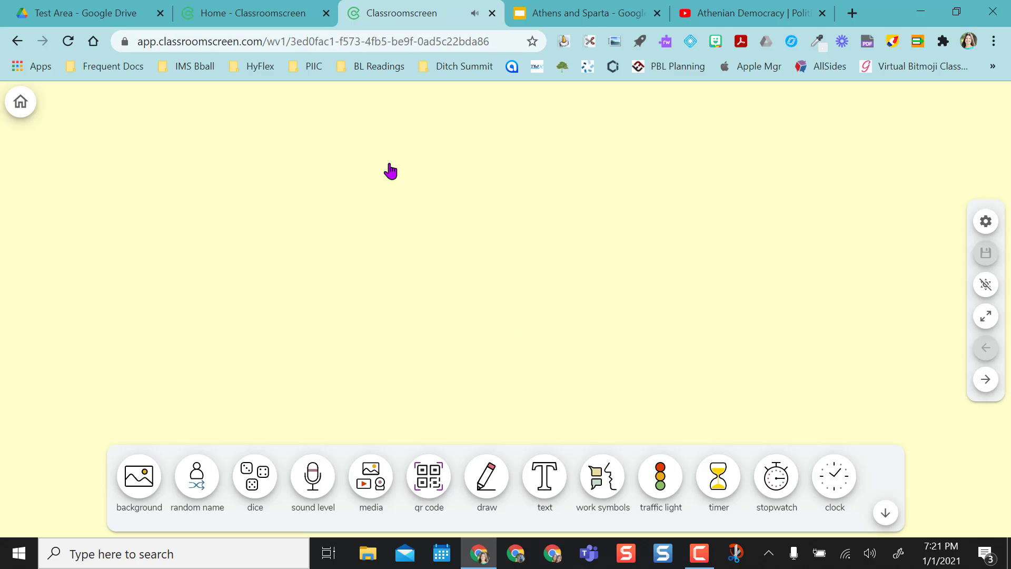
Step: Try the QR code widget with the link of the Athenian Democracy YouTube video and remove it
{"action": "left_click", "coordinate": [431, 482]}
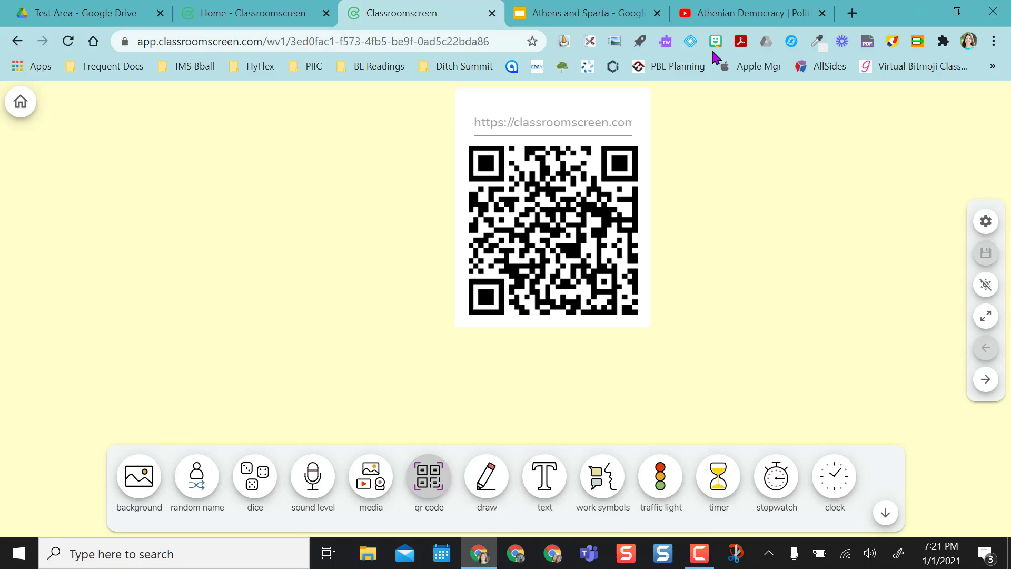
{"action": "left_click", "coordinate": [776, 18]}
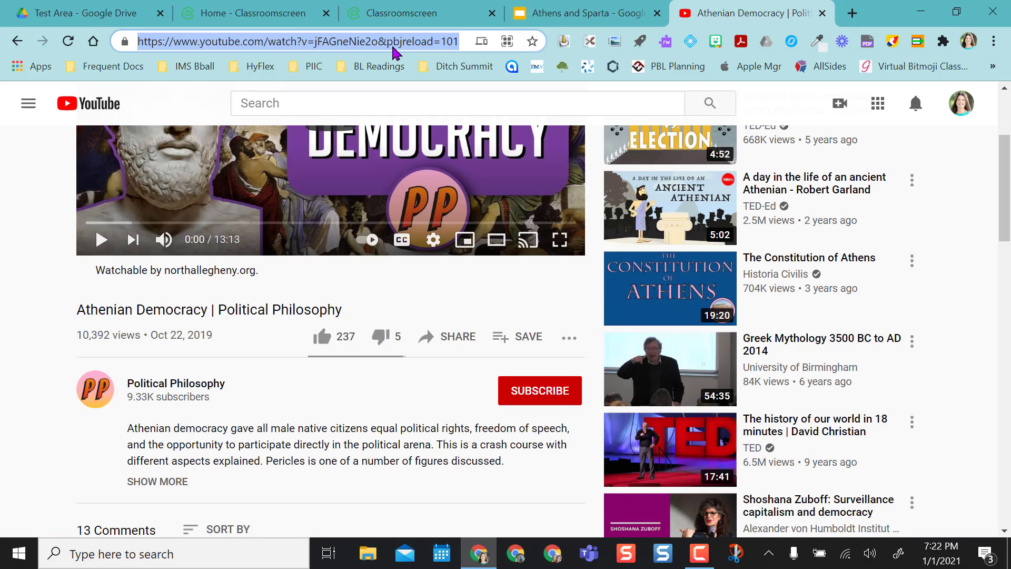
{"action": "left_click", "coordinate": [431, 16]}
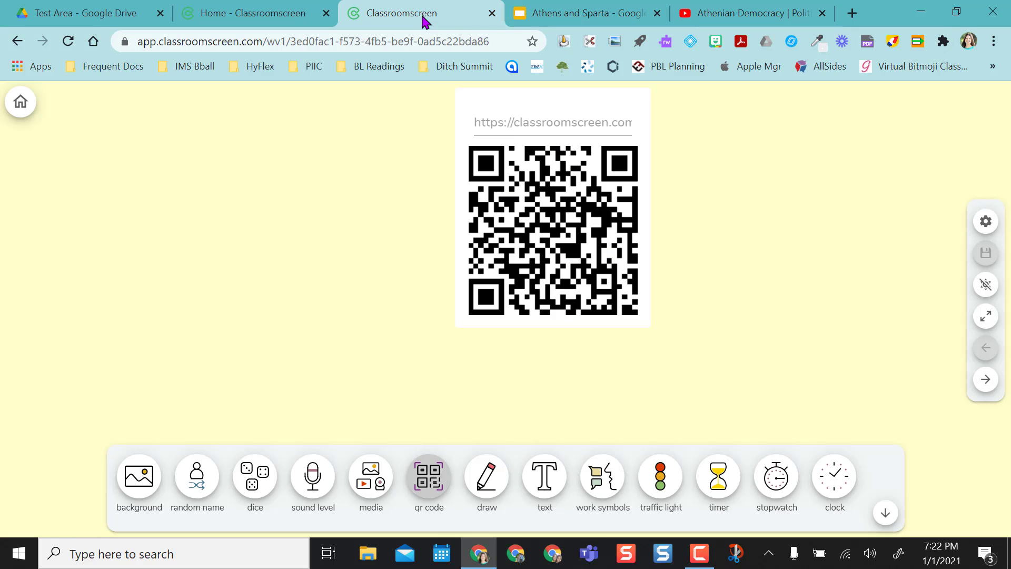
{"action": "left_click", "coordinate": [511, 129]}
{"action": "key", "text": "ctrl+v"}
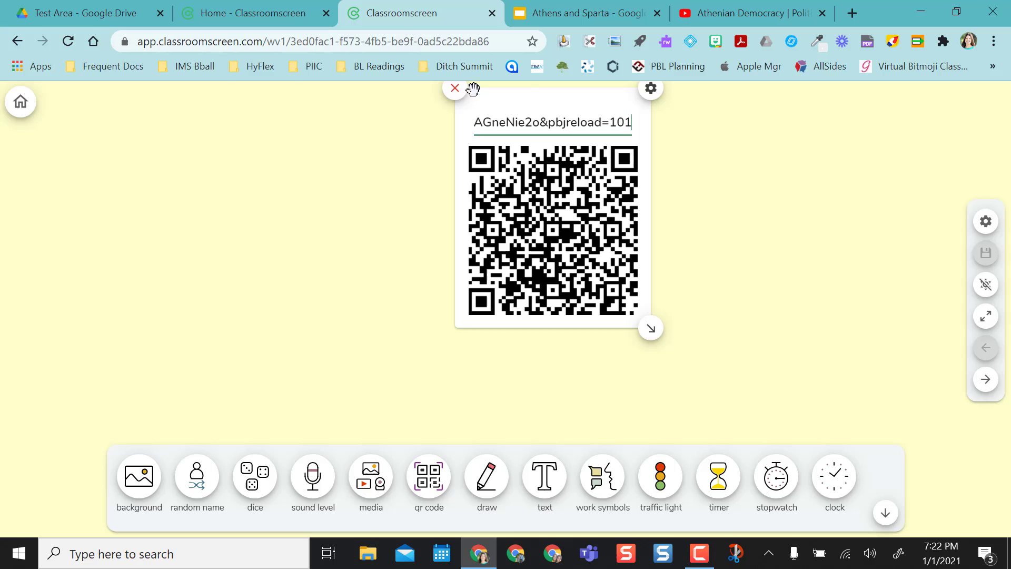
{"action": "left_click", "coordinate": [454, 88]}
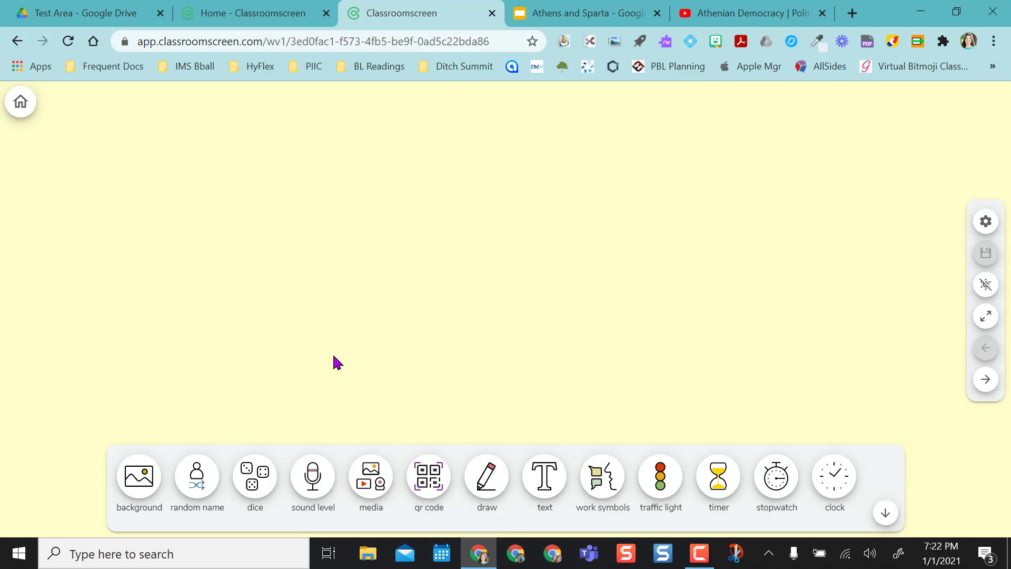
Step: Bring up the sound level widget to view its sensitivity and maximum noise options, and remove it
{"action": "left_click", "coordinate": [312, 476]}
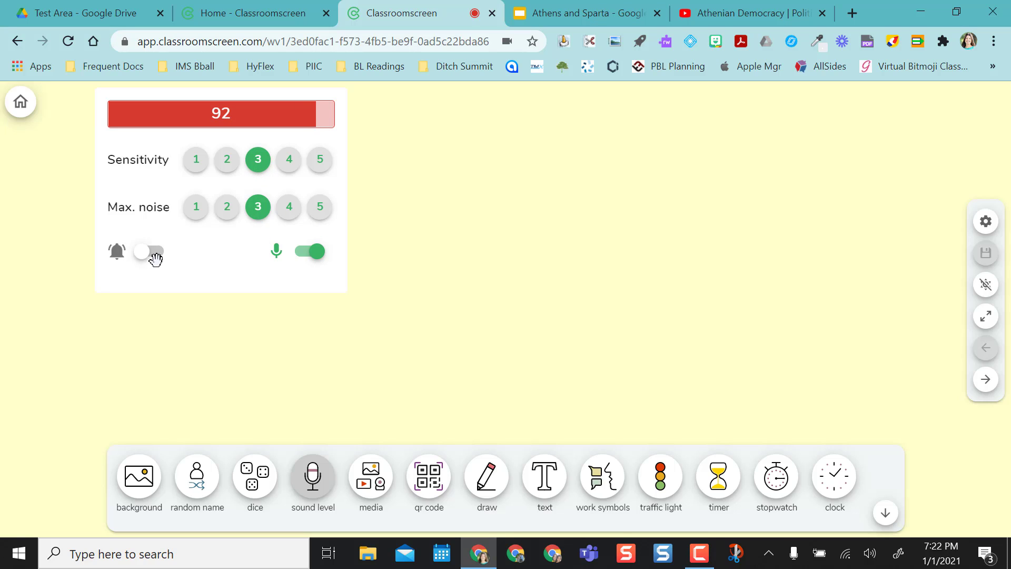
{"action": "mouse_move", "coordinate": [123, 156]}
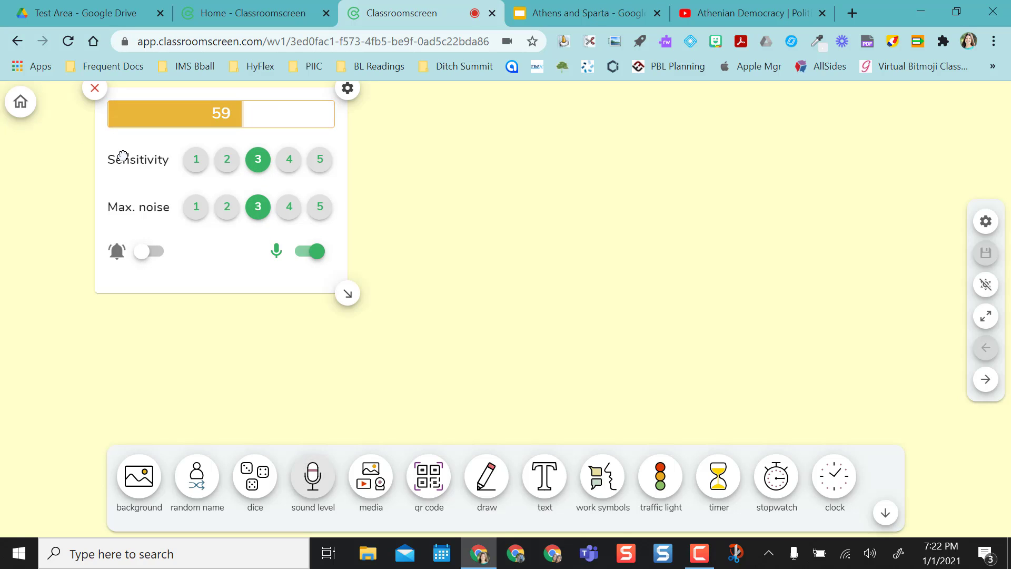
{"action": "left_click", "coordinate": [95, 89]}
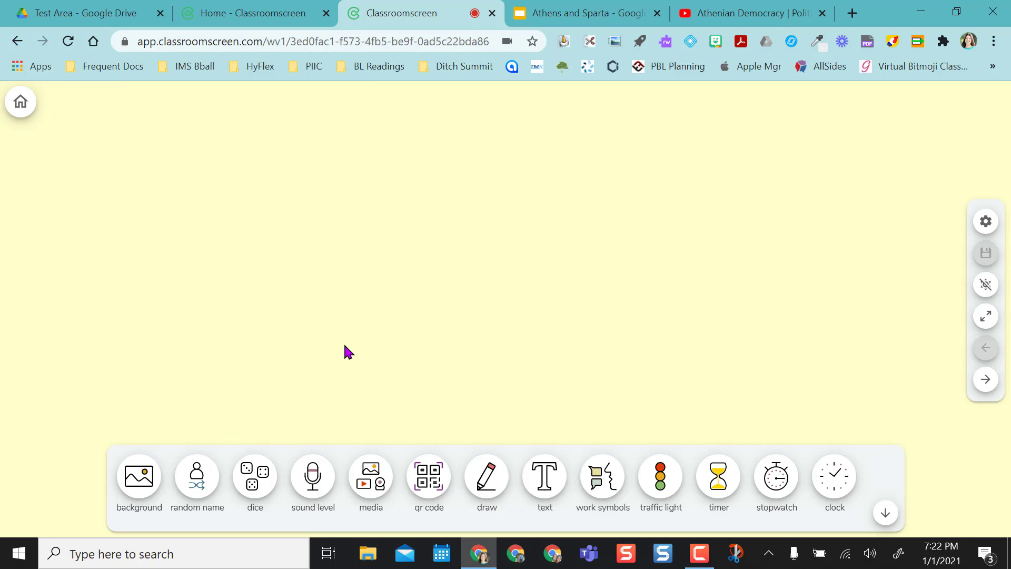
Step: Try the dice widget by rolling two dice several times and remove it
{"action": "left_click", "coordinate": [254, 477]}
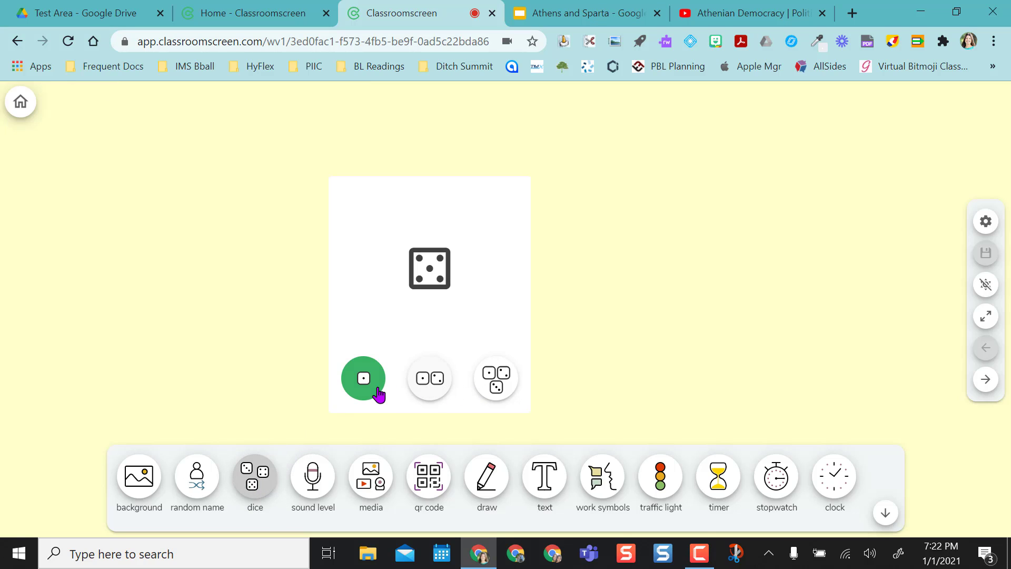
{"action": "left_click", "coordinate": [429, 392]}
{"action": "left_click", "coordinate": [430, 392]}
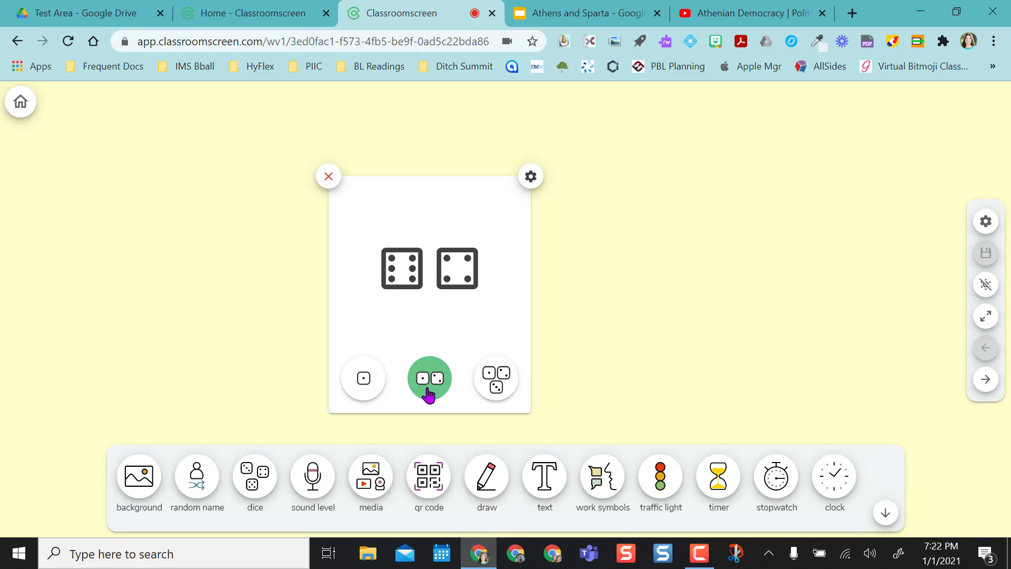
{"action": "left_click", "coordinate": [429, 382]}
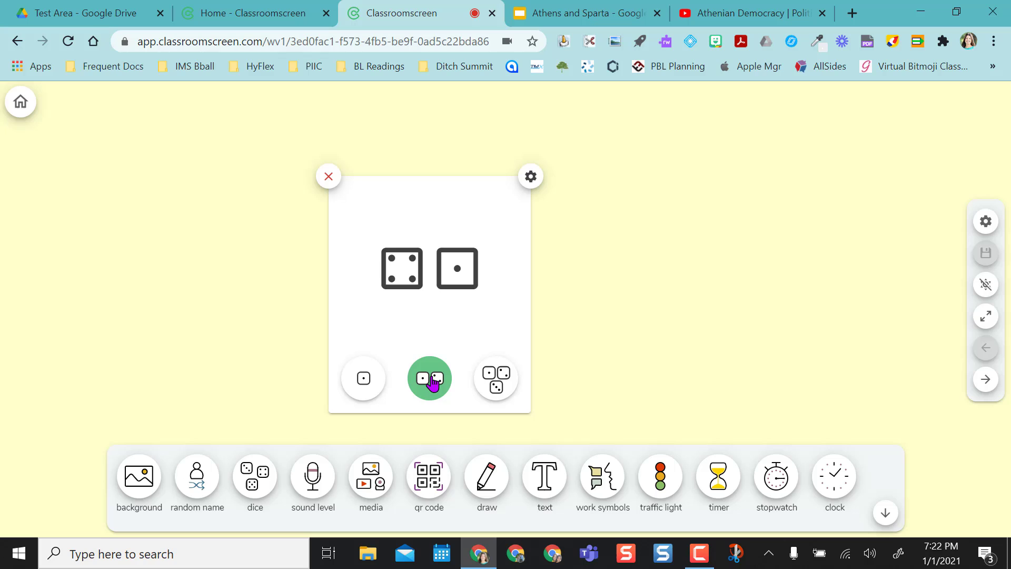
{"action": "left_click", "coordinate": [330, 177]}
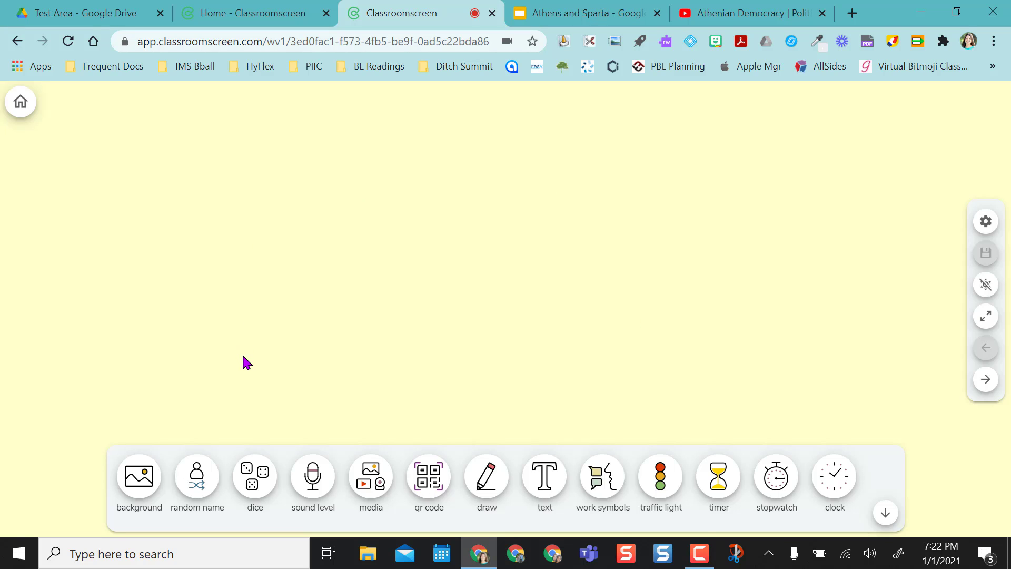
Step: Add the random name widget with the Period 2 list and choose a random student
{"action": "left_click", "coordinate": [195, 481]}
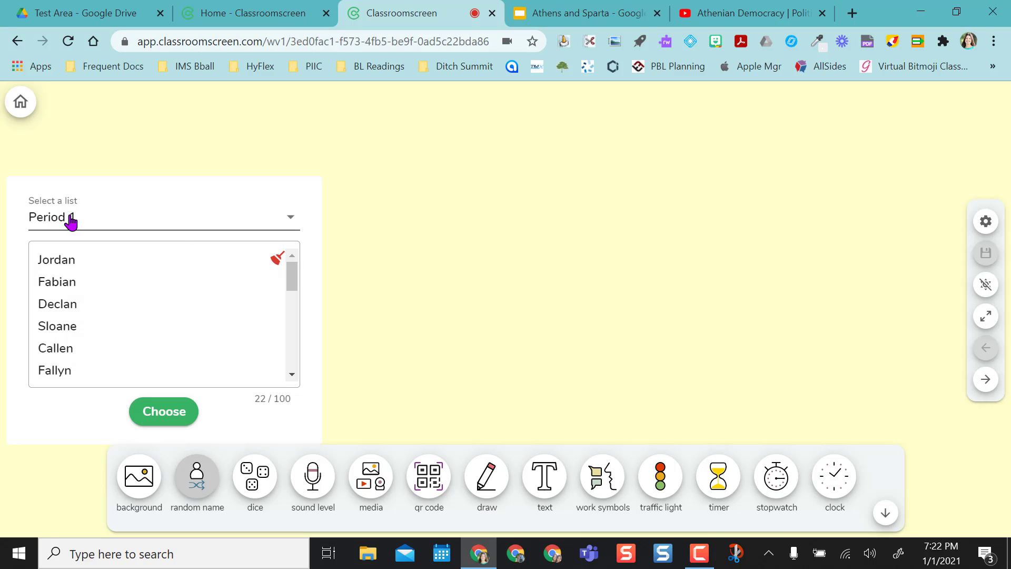
{"action": "left_click", "coordinate": [291, 218]}
{"action": "left_click", "coordinate": [157, 275]}
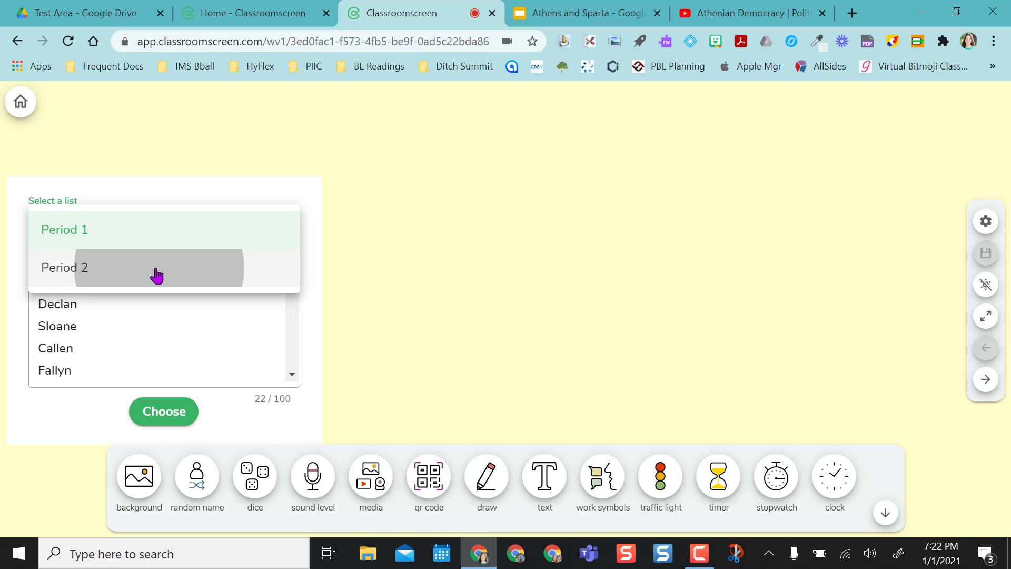
{"action": "left_click", "coordinate": [162, 418]}
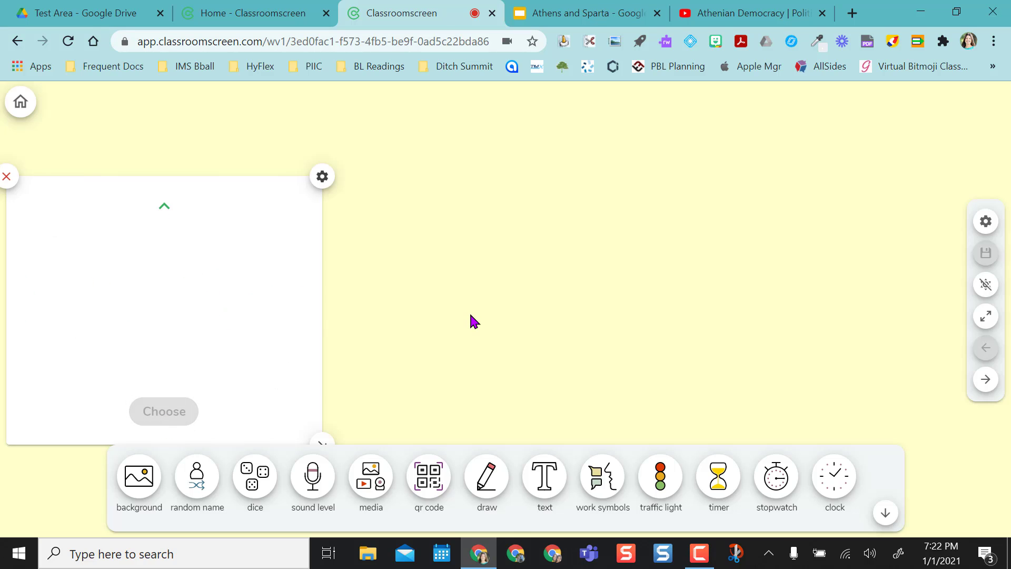
Step: Try the random name widget's option to remember chosen students, clear the excluded student and turn the option back off
{"action": "left_click", "coordinate": [321, 178]}
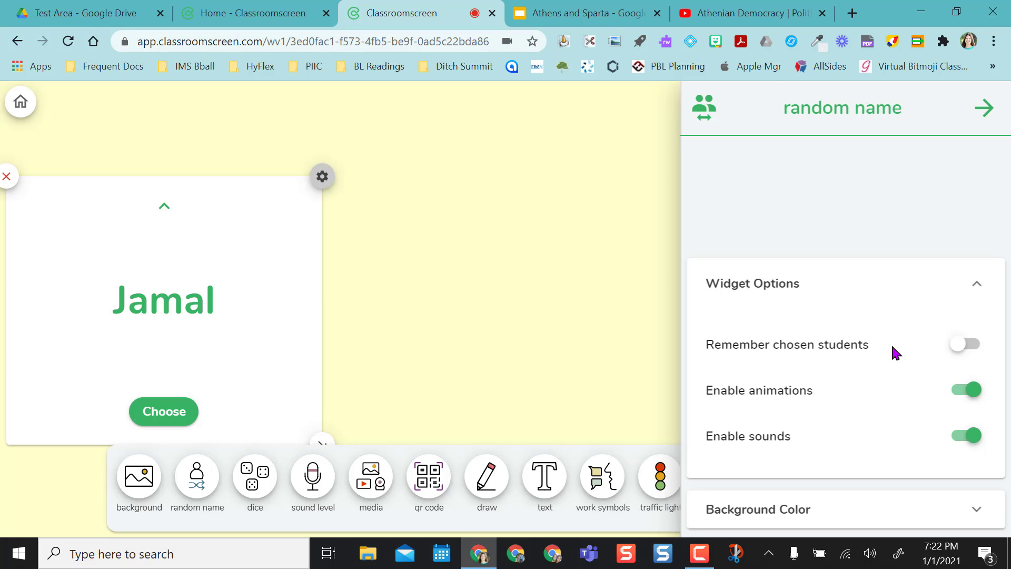
{"action": "left_click", "coordinate": [956, 346]}
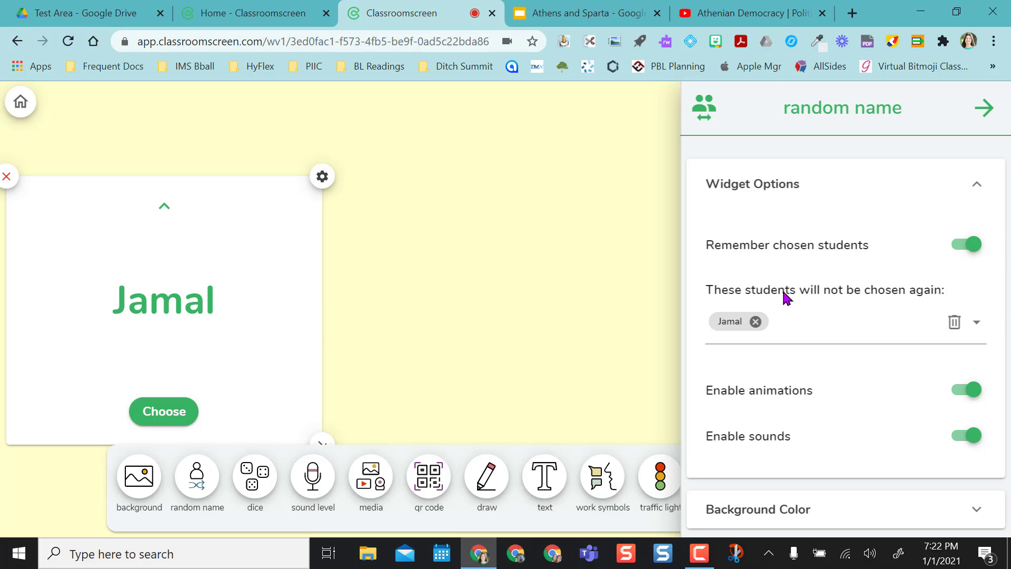
{"action": "left_click", "coordinate": [755, 322]}
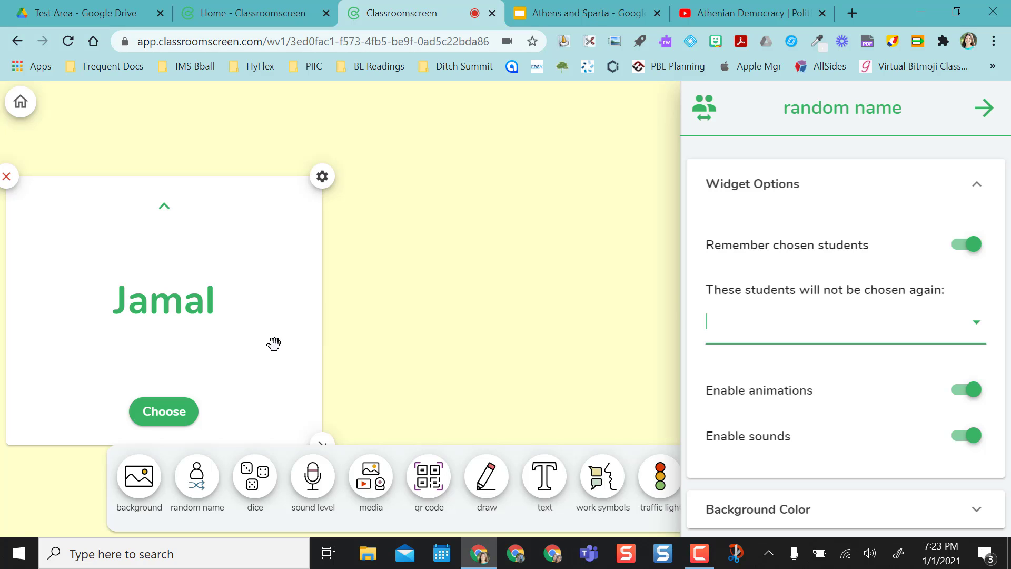
{"action": "left_click", "coordinate": [969, 245]}
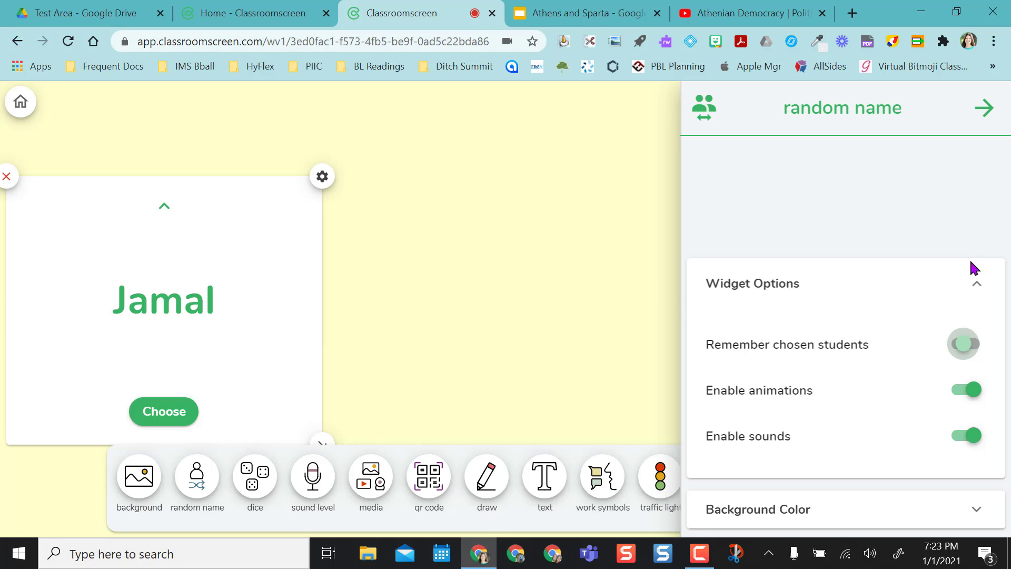
{"action": "left_click", "coordinate": [983, 108]}
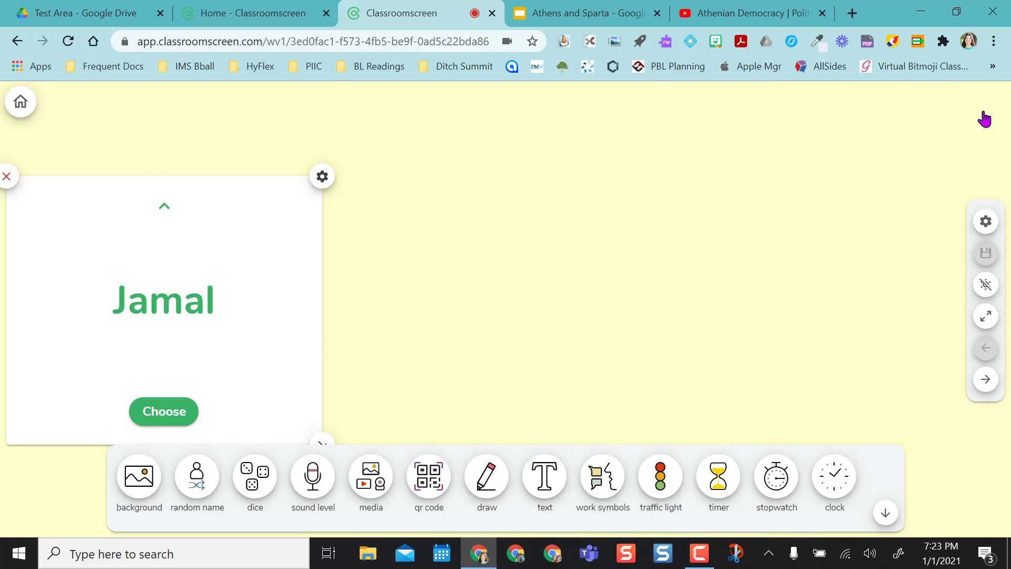
Step: Remove the random name widget and add a media widget set to embed code
{"action": "left_click", "coordinate": [8, 178]}
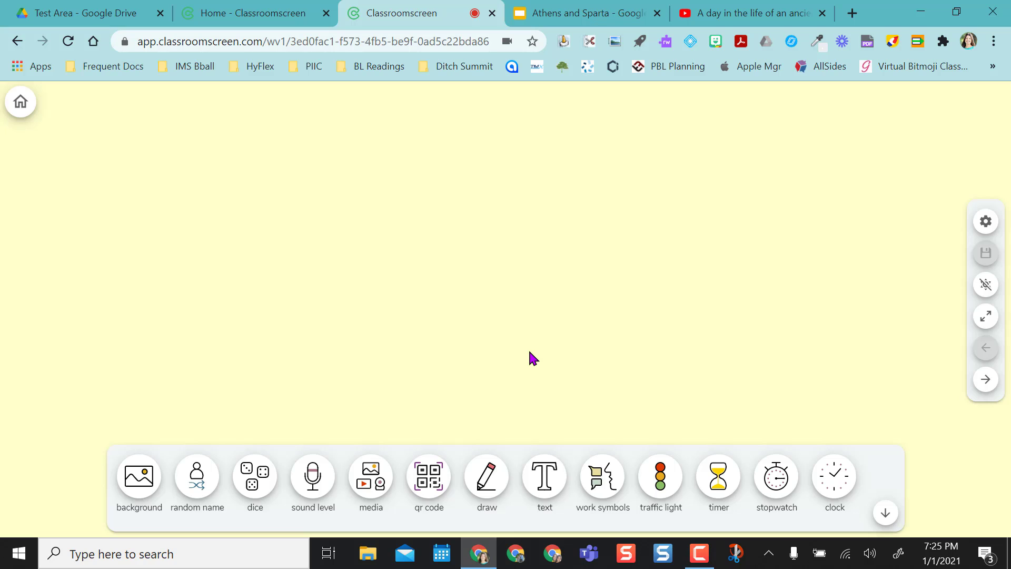
{"action": "left_click", "coordinate": [374, 489]}
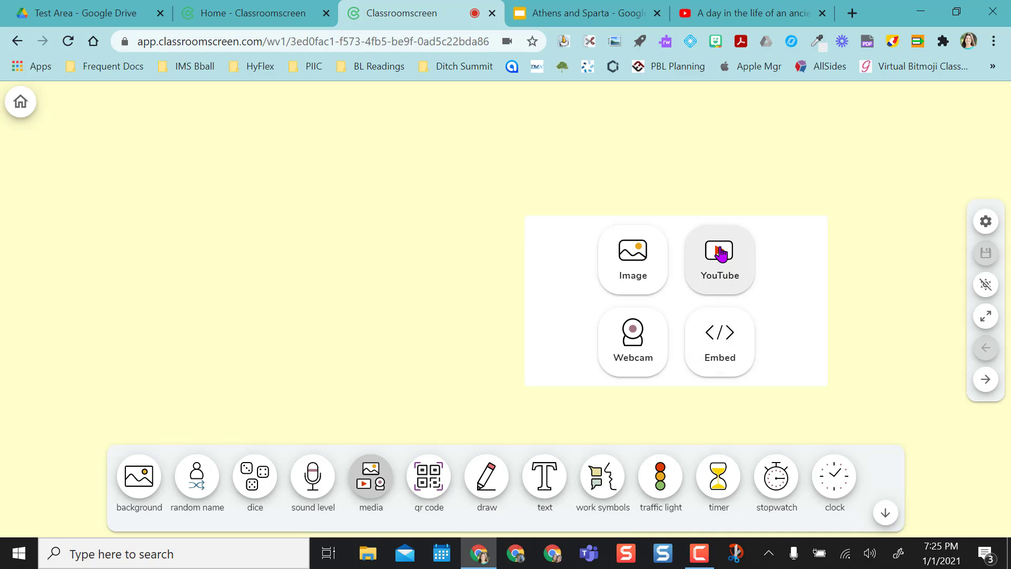
{"action": "left_click", "coordinate": [718, 348]}
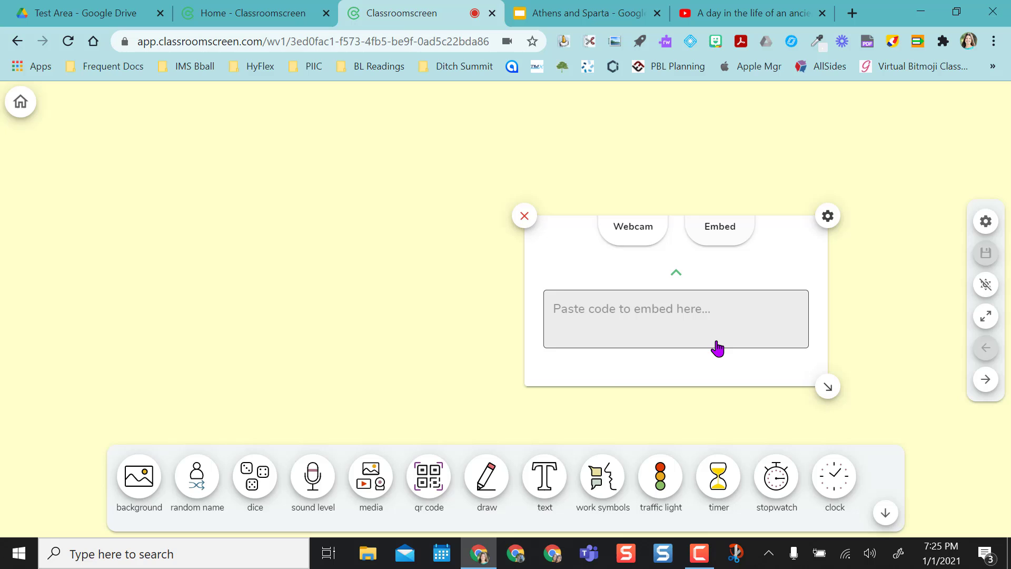
Step: Switch to the Athens and Sparta presentation in Google Slides and copy its publish-to-web embed code
{"action": "left_click", "coordinate": [584, 14]}
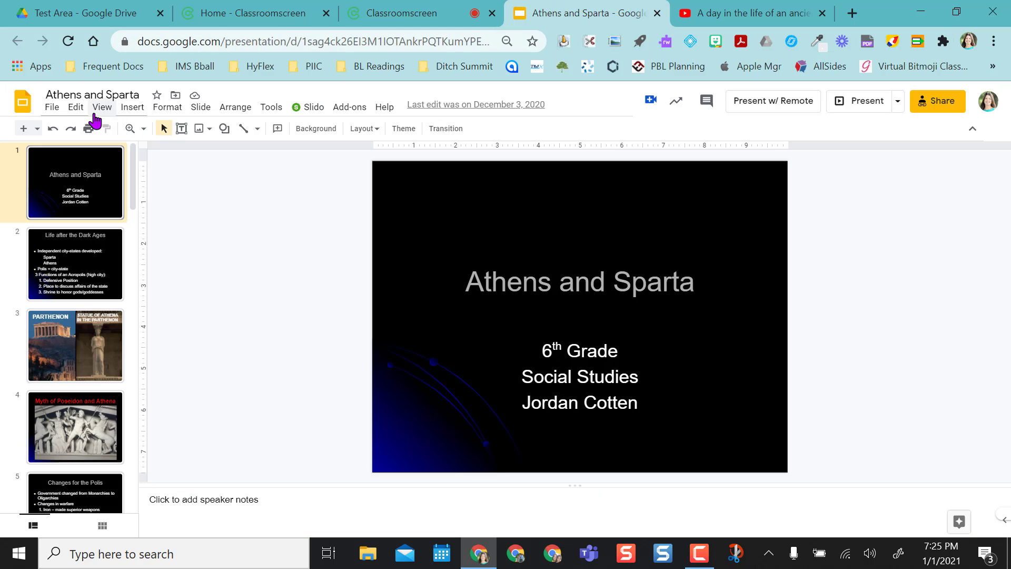
{"action": "left_click", "coordinate": [52, 107]}
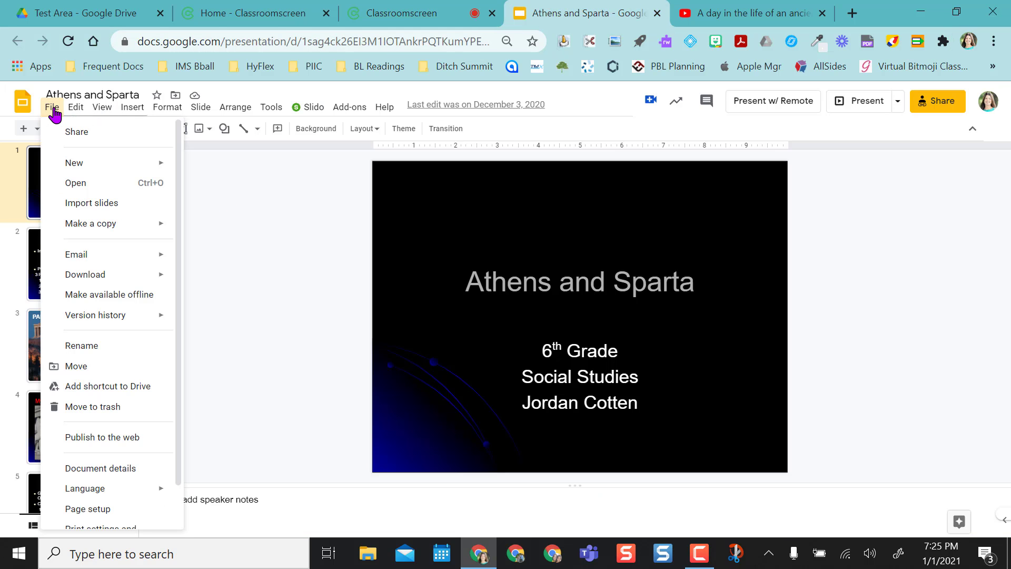
{"action": "left_click", "coordinate": [84, 439]}
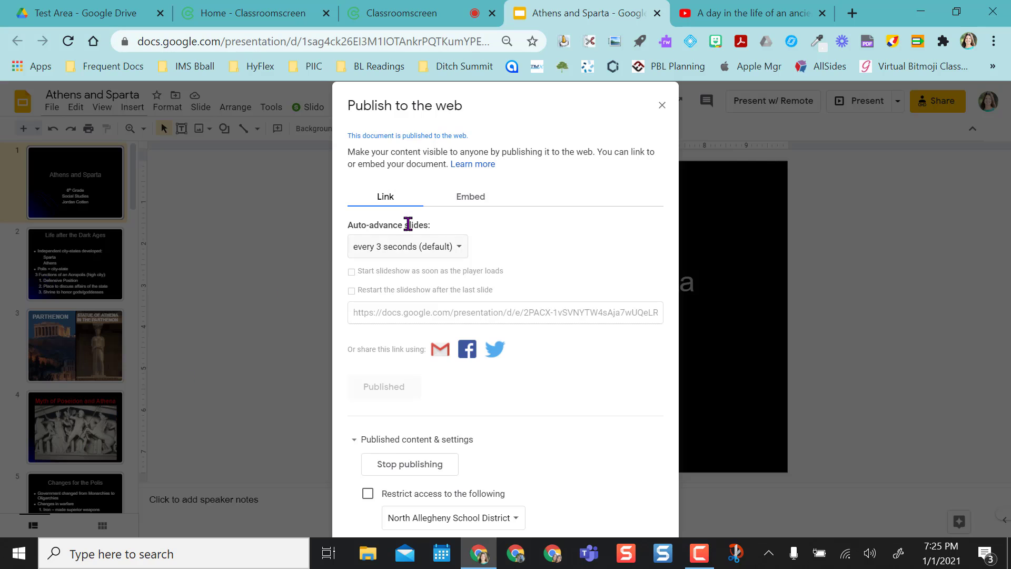
{"action": "left_click", "coordinate": [466, 199]}
{"action": "left_click", "coordinate": [444, 336]}
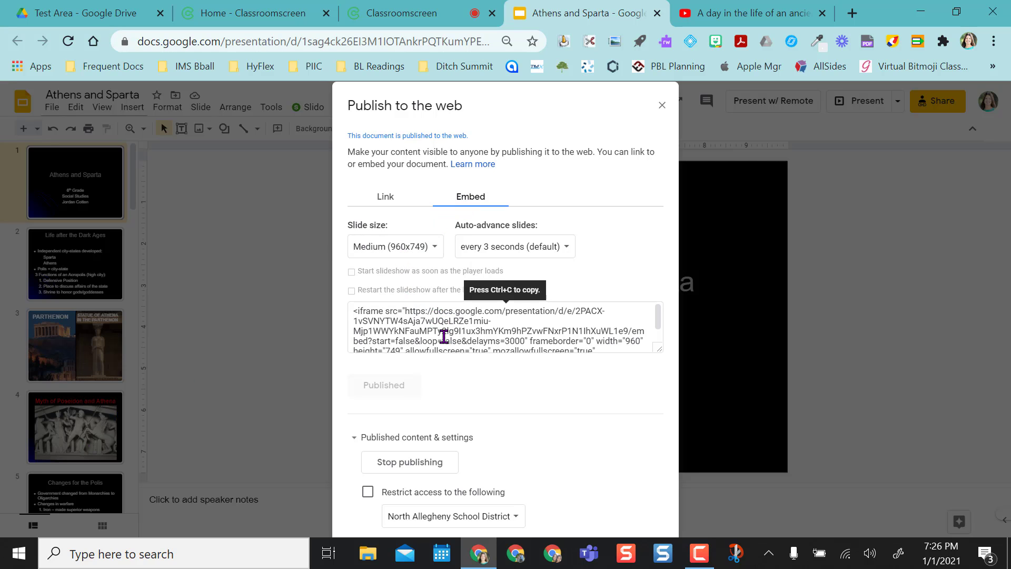
{"action": "left_click", "coordinate": [444, 336]}
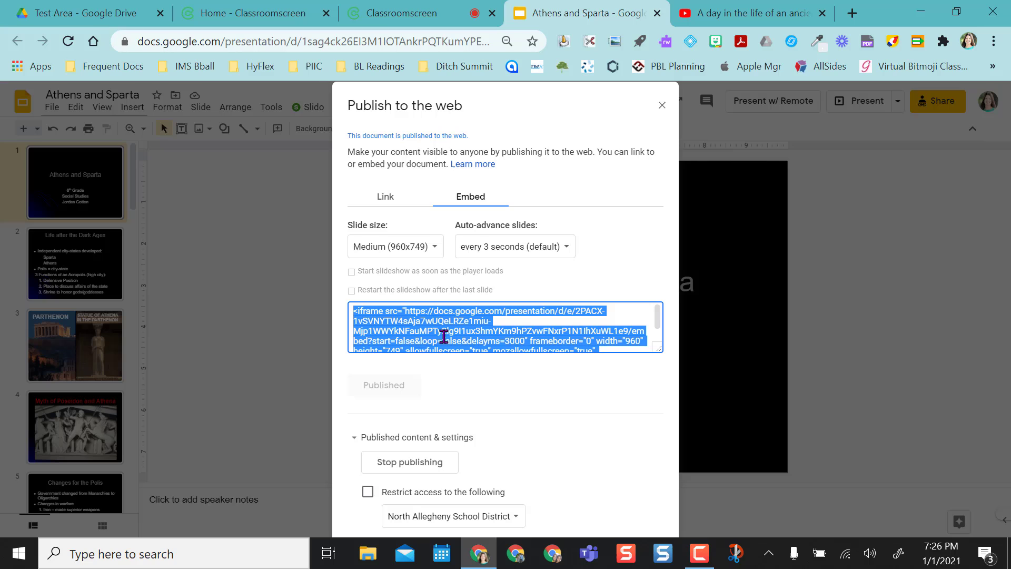
Step: Back in Classroomscreen, paste and run the presentation's embed code in the media widget, and place the widget in the canvas's upper-left area
{"action": "left_click", "coordinate": [390, 13]}
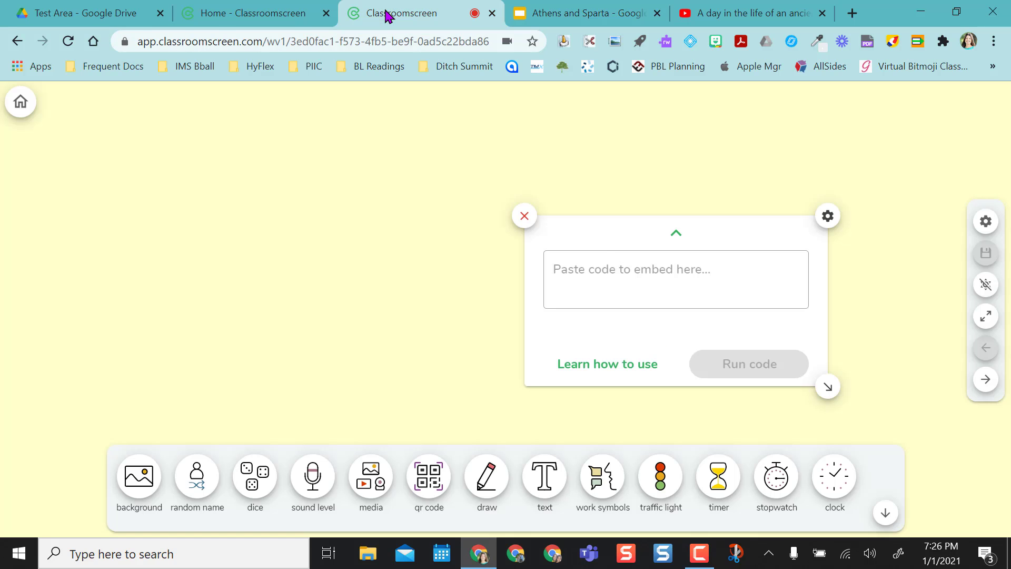
{"action": "left_click", "coordinate": [614, 271]}
{"action": "key", "text": "ctrl+v"}
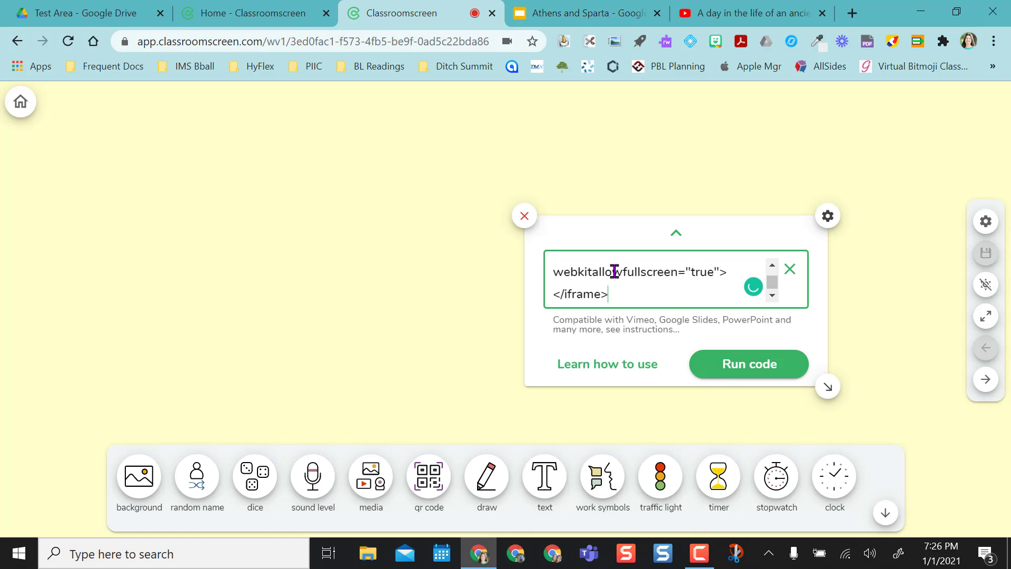
{"action": "left_click", "coordinate": [742, 376]}
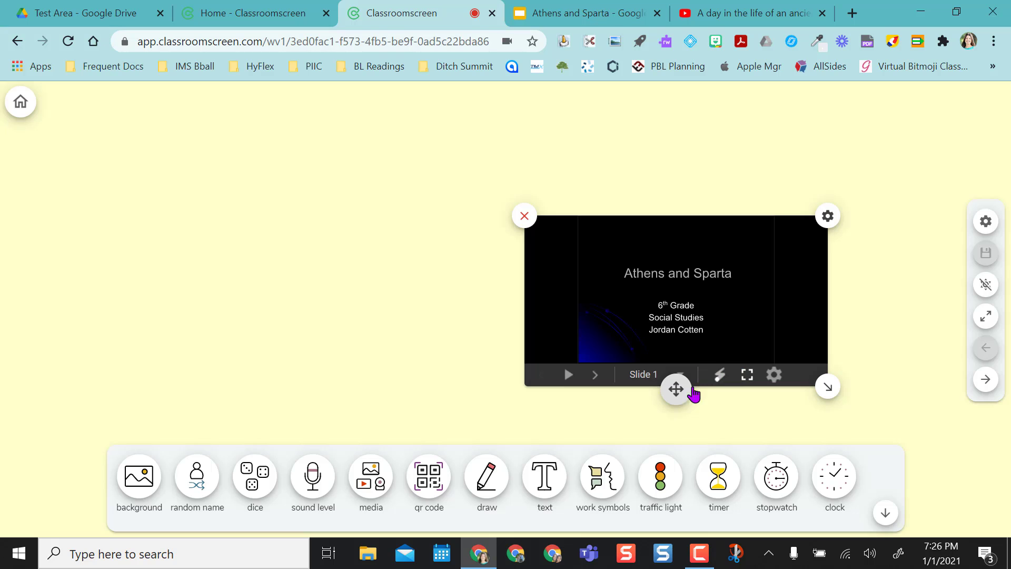
{"action": "left_click_drag", "start_coordinate": [674, 388], "coordinate": [214, 275]}
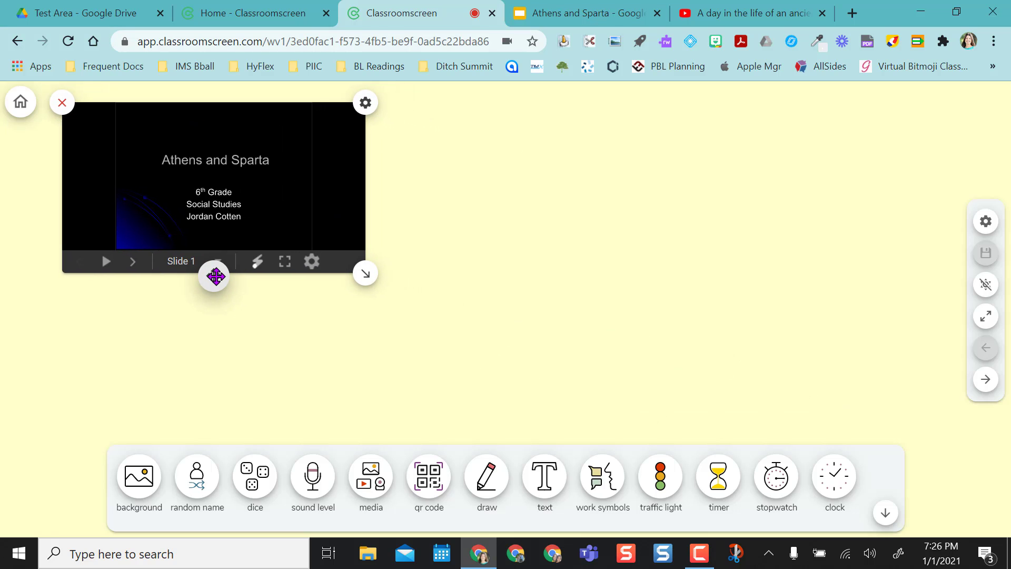
Step: Switch to YouTube and copy the share link of the TED-Ed video "A day in the life of an ancient Athenian"
{"action": "left_click", "coordinate": [706, 13]}
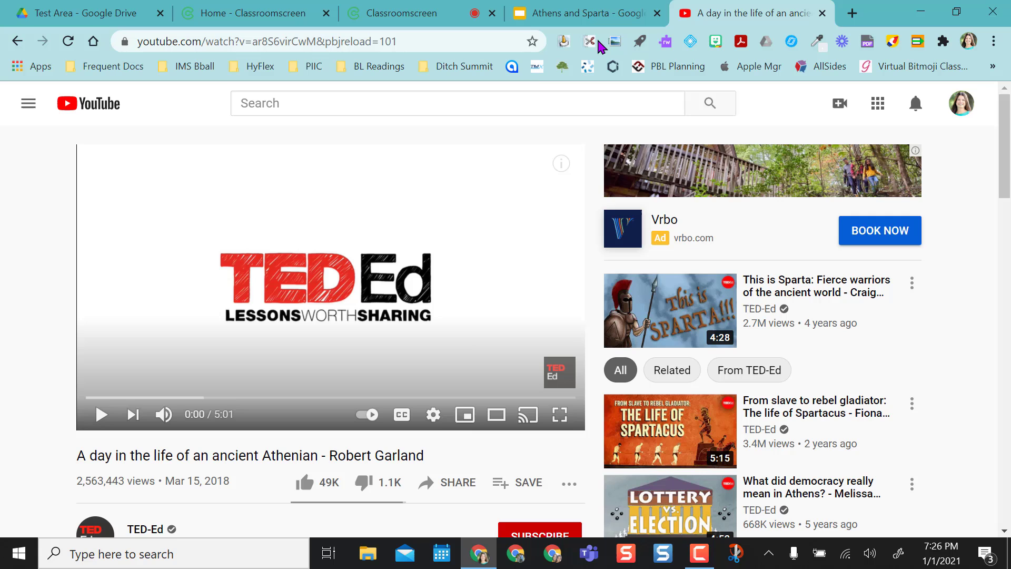
{"action": "left_click", "coordinate": [456, 483]}
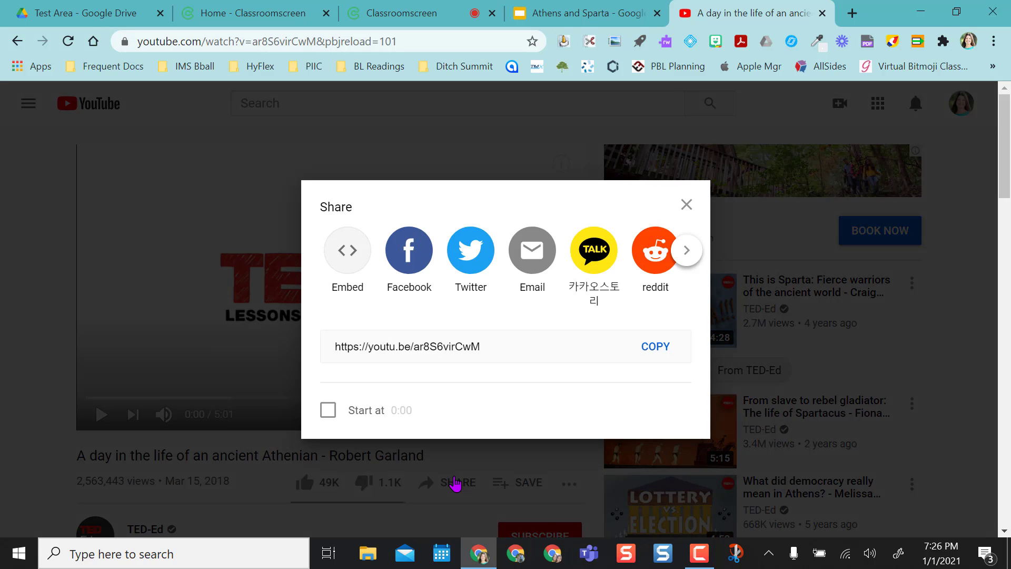
{"action": "left_click", "coordinate": [656, 346]}
{"action": "left_click", "coordinate": [686, 204]}
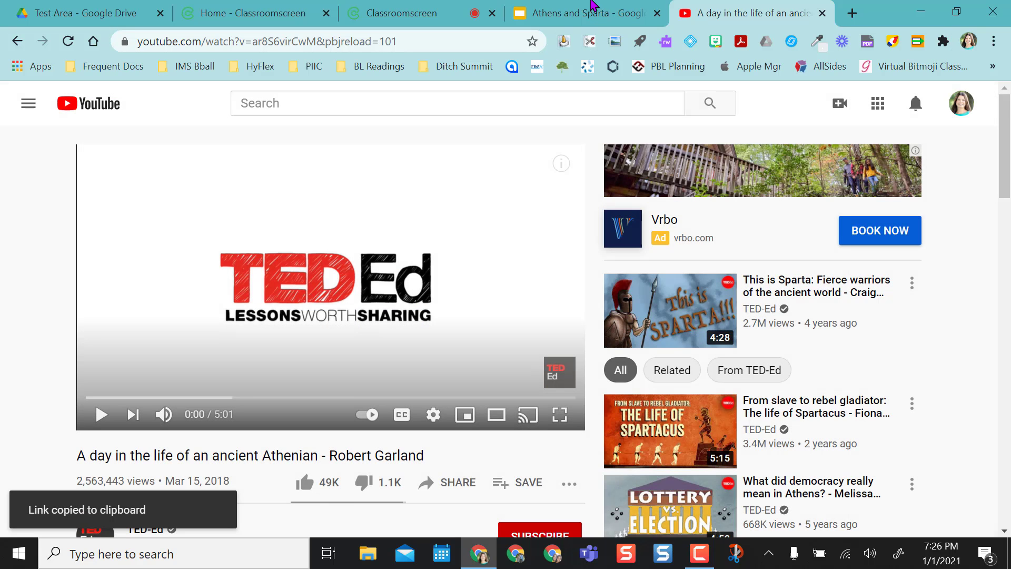
Step: Return to Classroomscreen, add a YouTube media widget with the copied video link, and place it beside the embedded slides
{"action": "left_click", "coordinate": [413, 14]}
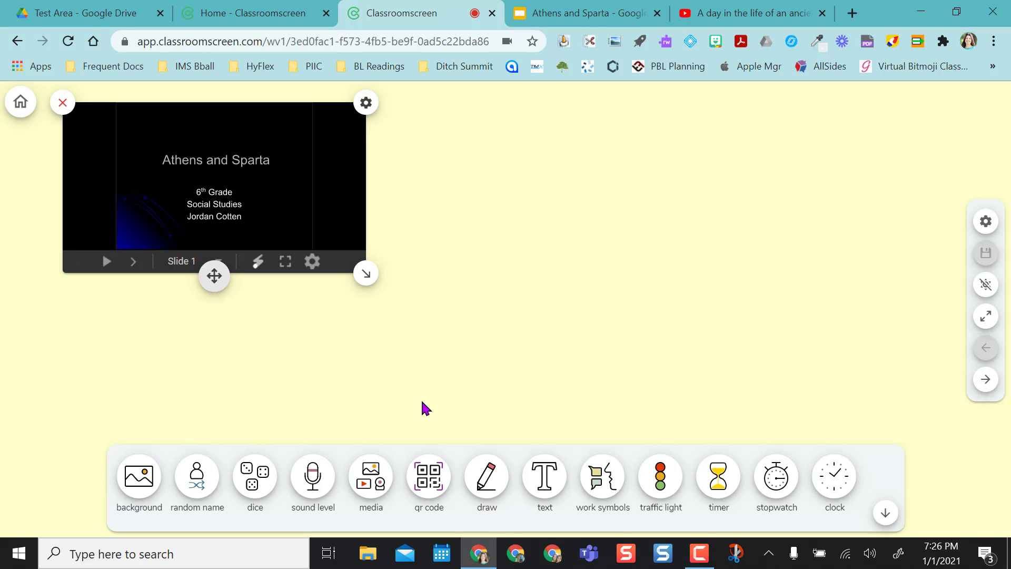
{"action": "left_click", "coordinate": [370, 466]}
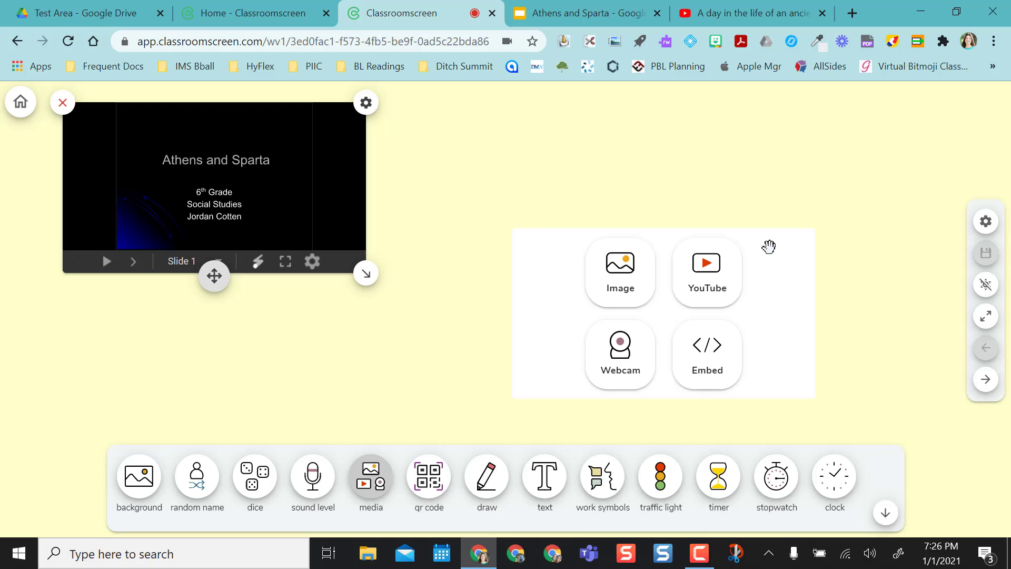
{"action": "left_click", "coordinate": [714, 277]}
{"action": "left_click", "coordinate": [614, 320]}
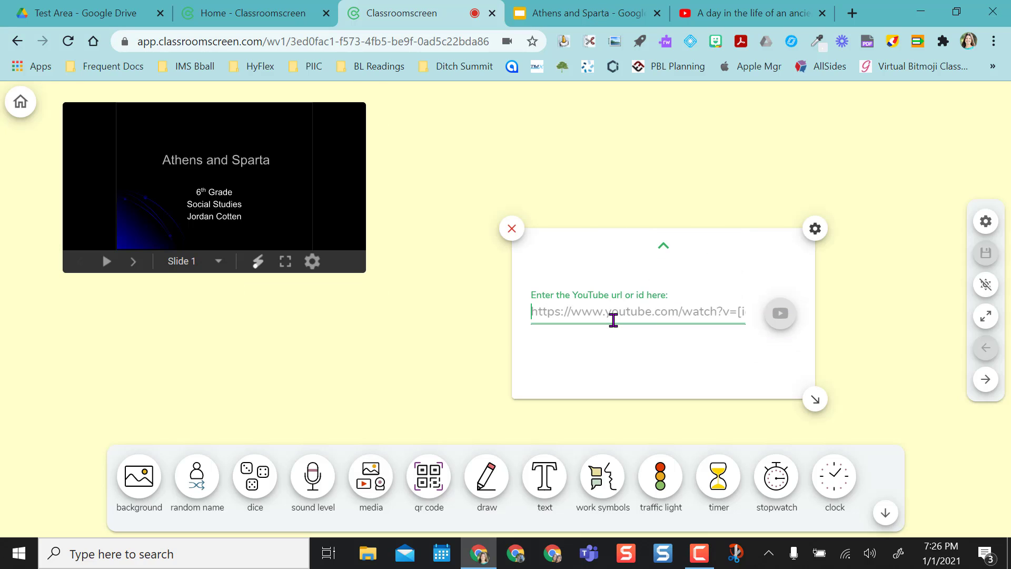
{"action": "key", "text": "ctrl+v"}
{"action": "left_click", "coordinate": [777, 320]}
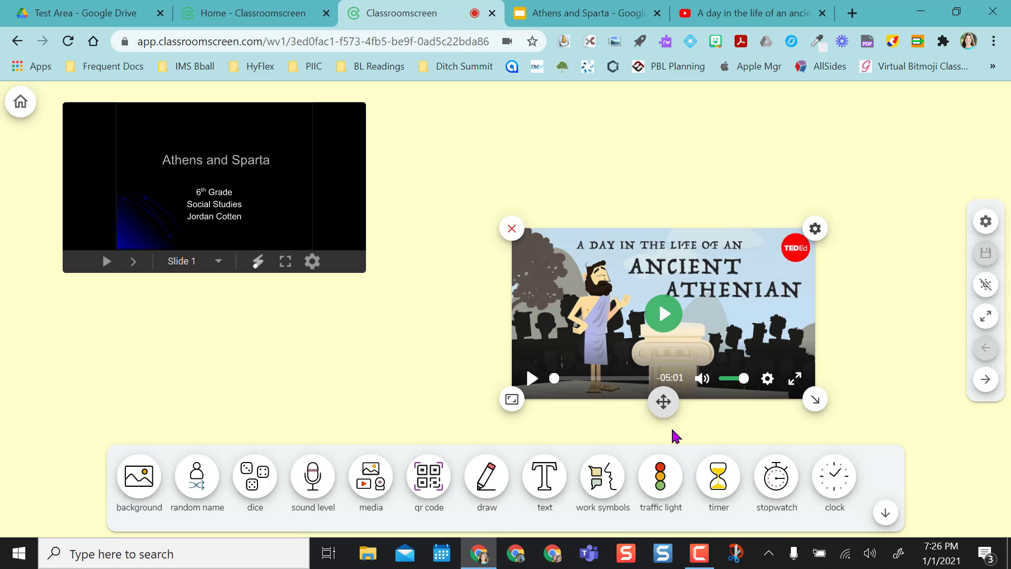
{"action": "left_click_drag", "start_coordinate": [662, 404], "coordinate": [546, 275]}
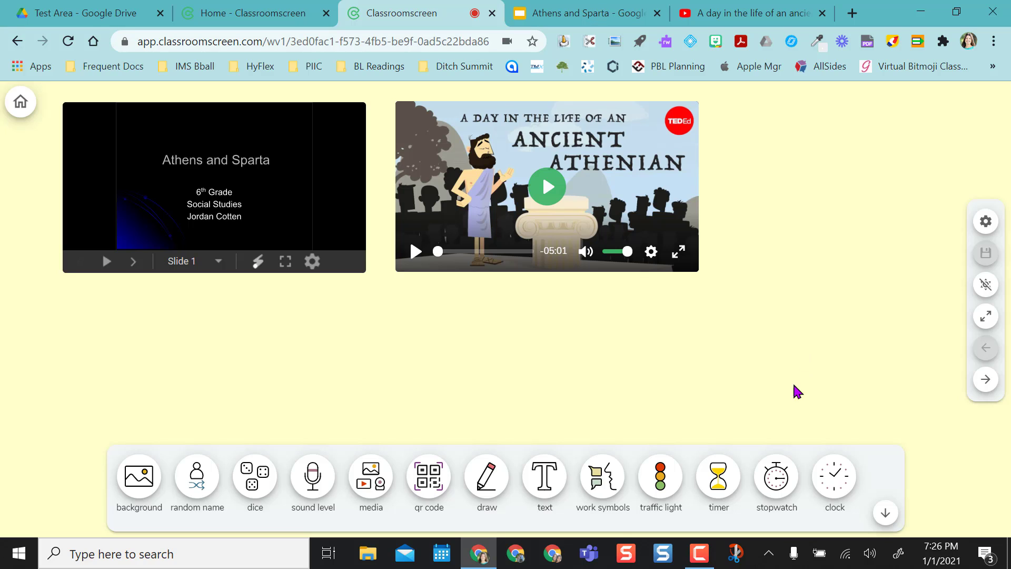
Step: Add a timer widget, shrink it, and place it on the far side of the video from the slides
{"action": "left_click", "coordinate": [716, 476]}
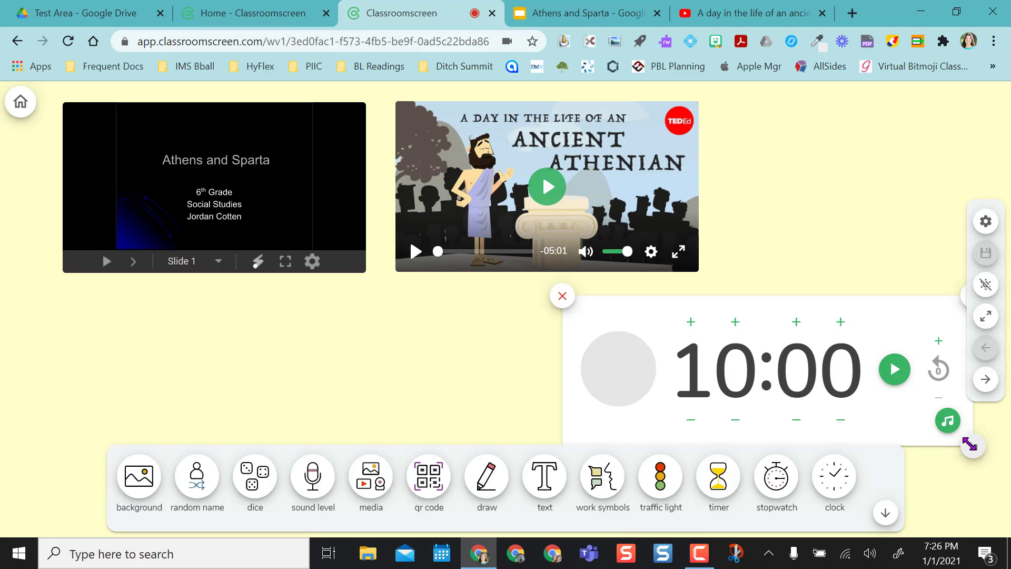
{"action": "left_click_drag", "start_coordinate": [964, 445], "coordinate": [795, 373]}
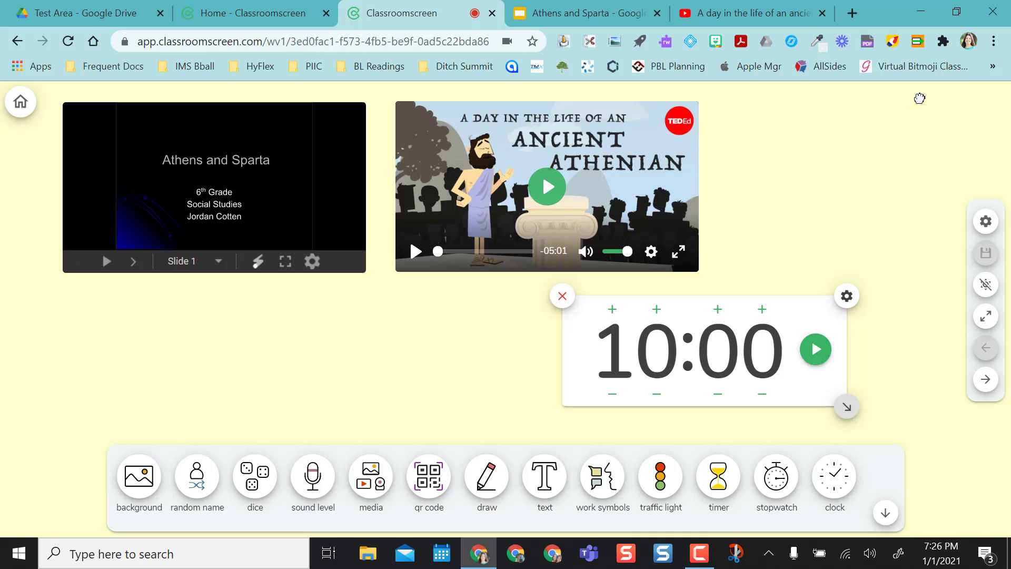
{"action": "left_click_drag", "start_coordinate": [801, 318], "coordinate": [969, 126]}
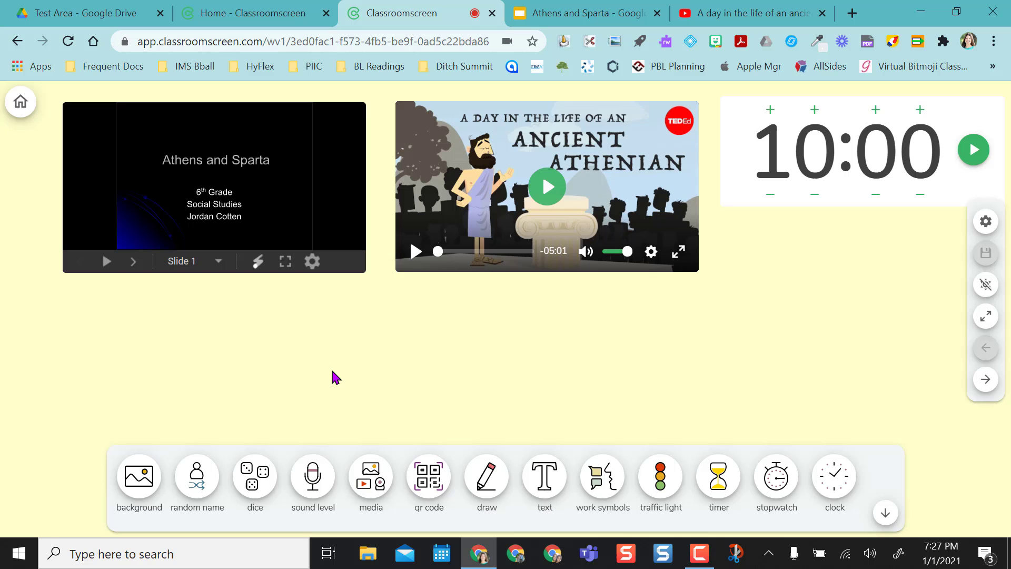
{"action": "left_click", "coordinate": [584, 13]}
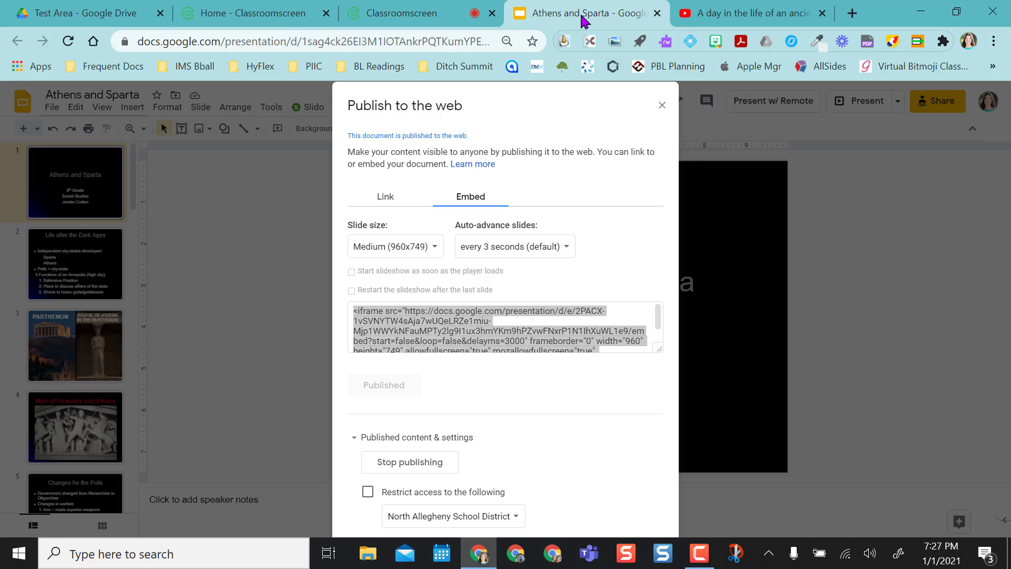
{"action": "left_click", "coordinate": [734, 21]}
{"action": "left_click", "coordinate": [583, 13]}
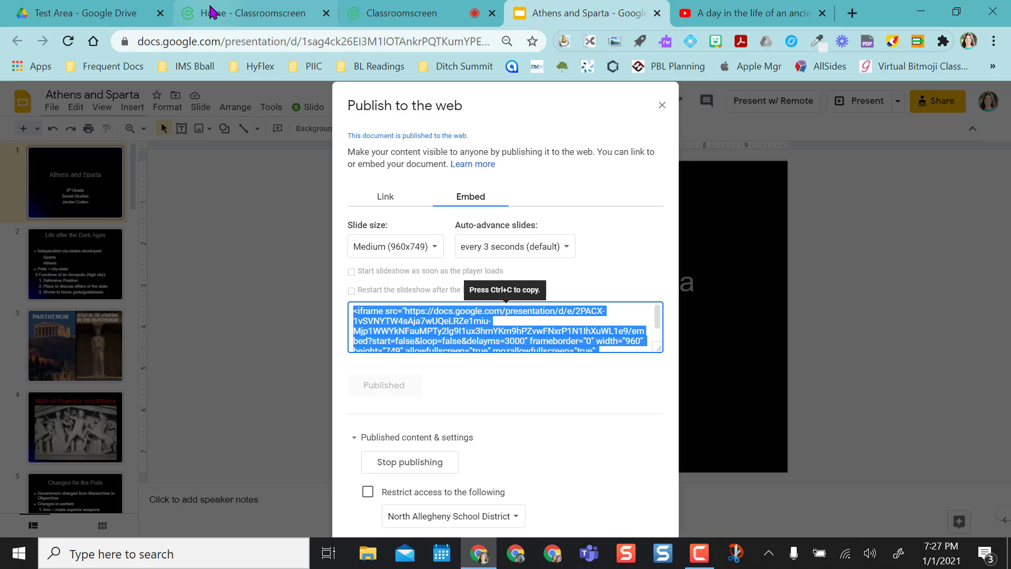
{"action": "left_click", "coordinate": [399, 21]}
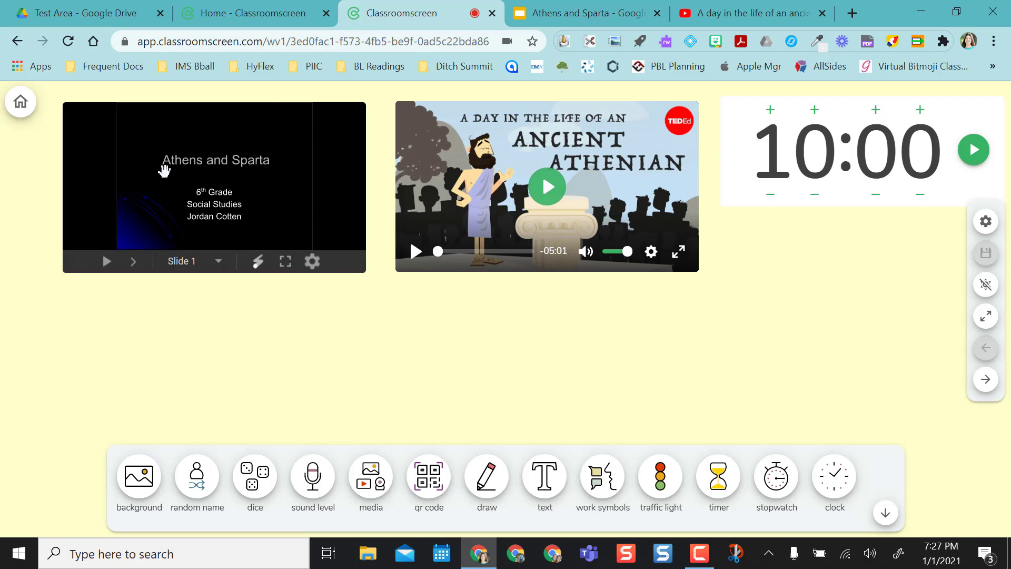
Step: Show the embedded Athens and Sparta slides in full screen, advance to slide 3, and exit full screen
{"action": "left_click", "coordinate": [285, 261]}
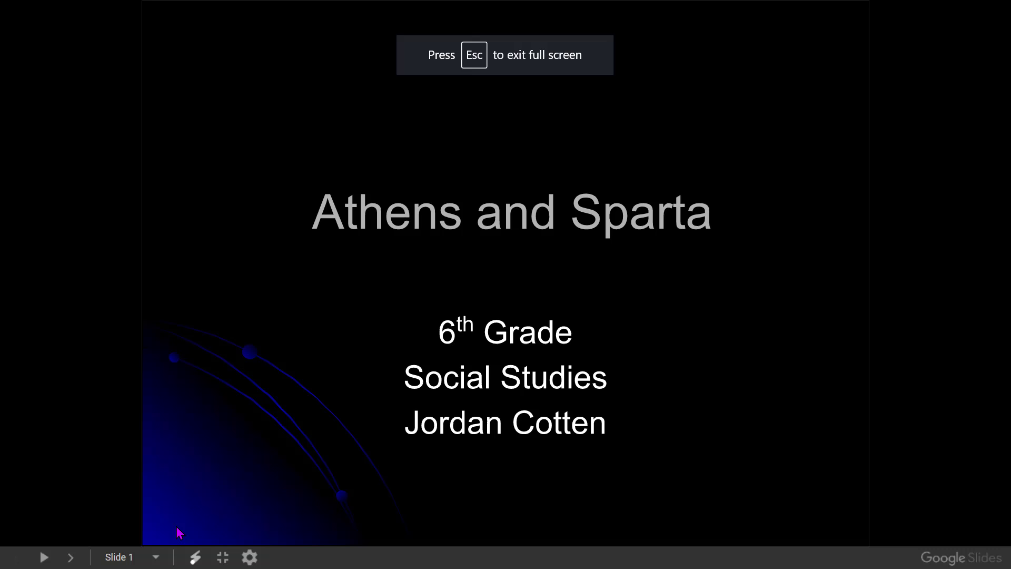
{"action": "left_click", "coordinate": [71, 557]}
{"action": "left_click", "coordinate": [71, 557]}
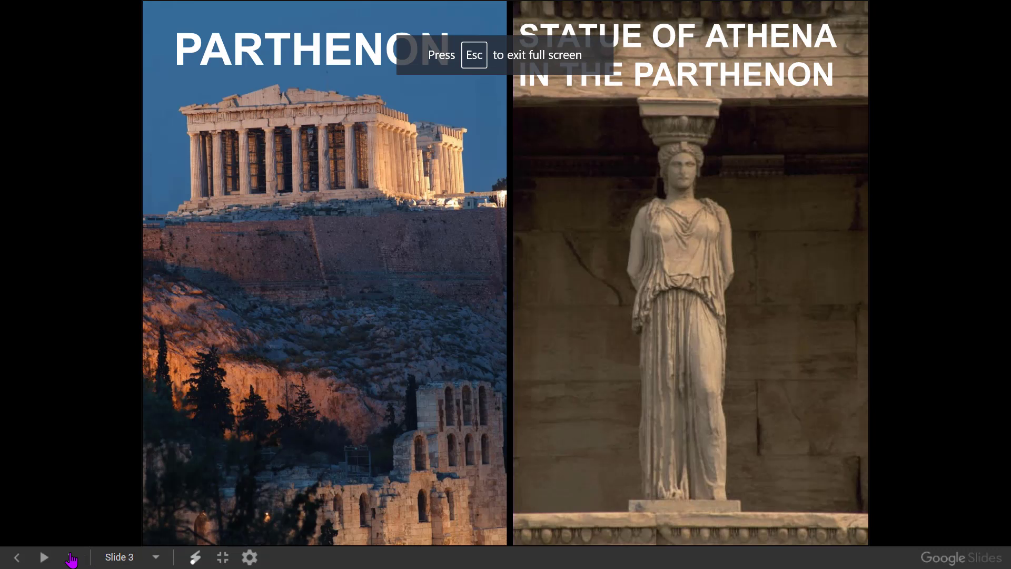
{"action": "left_click", "coordinate": [222, 559]}
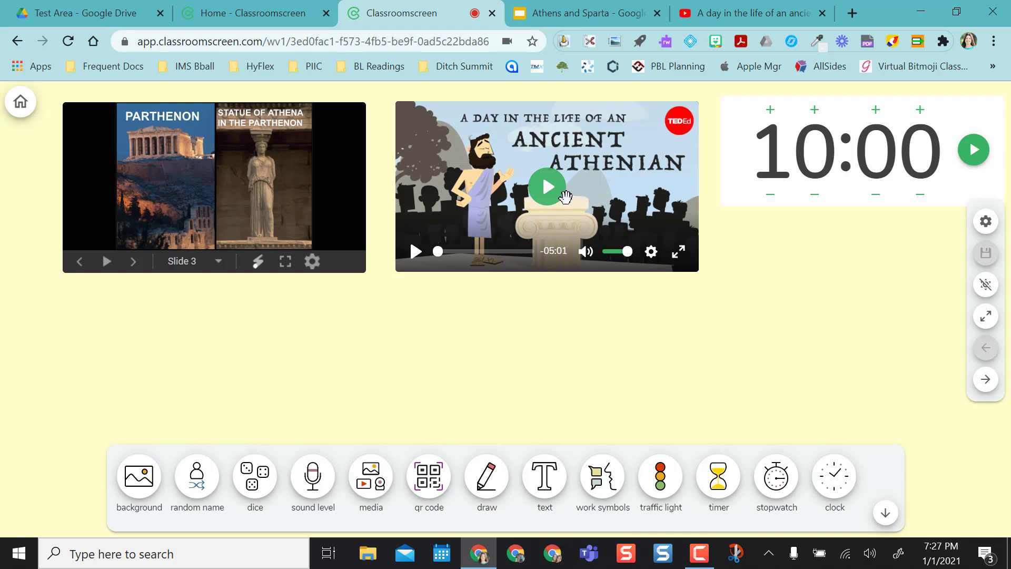
Step: Play the embedded video briefly, pause it, view it in full screen, and exit full screen
{"action": "left_click", "coordinate": [548, 189]}
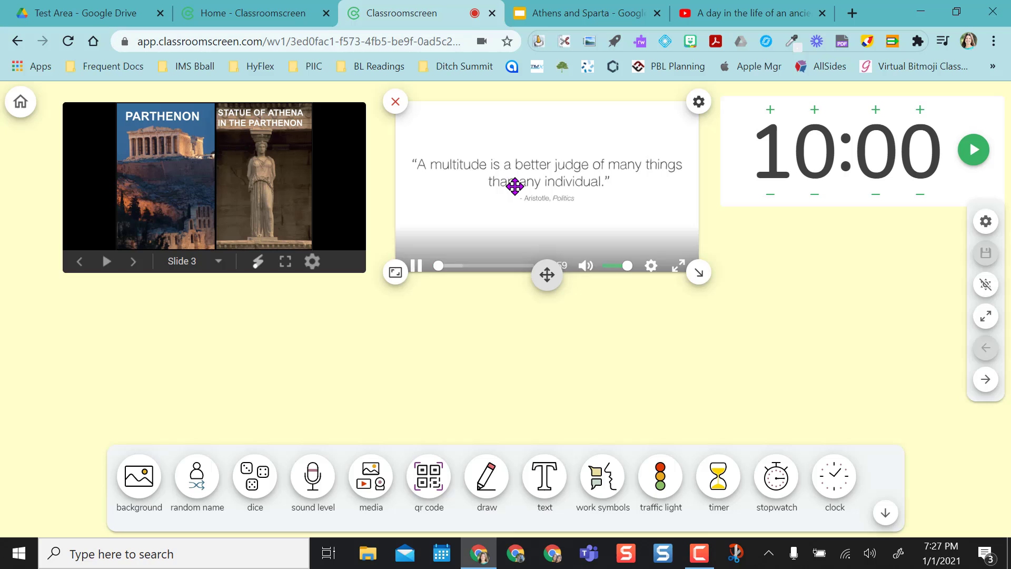
{"action": "left_click", "coordinate": [414, 251]}
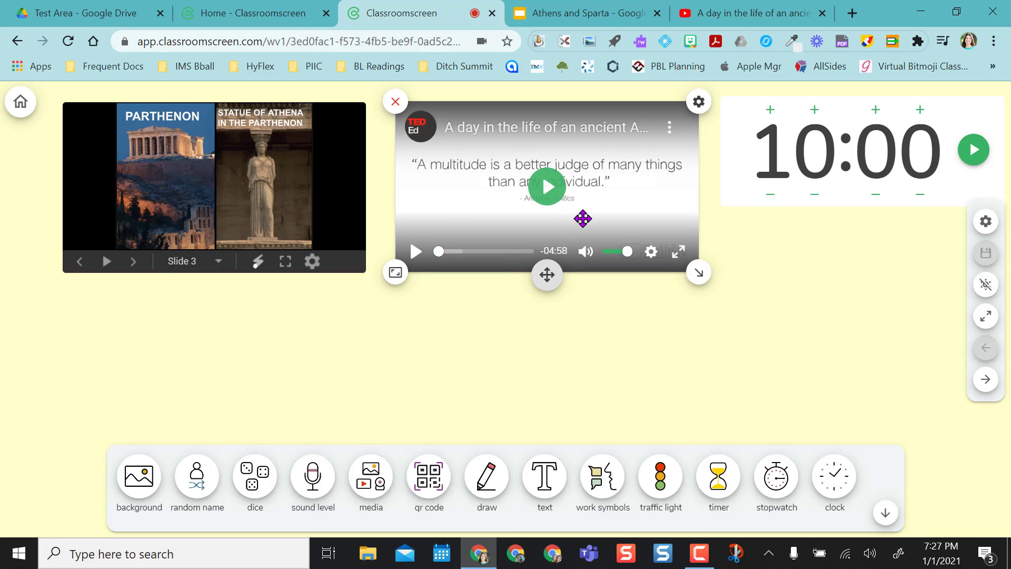
{"action": "left_click", "coordinate": [679, 252]}
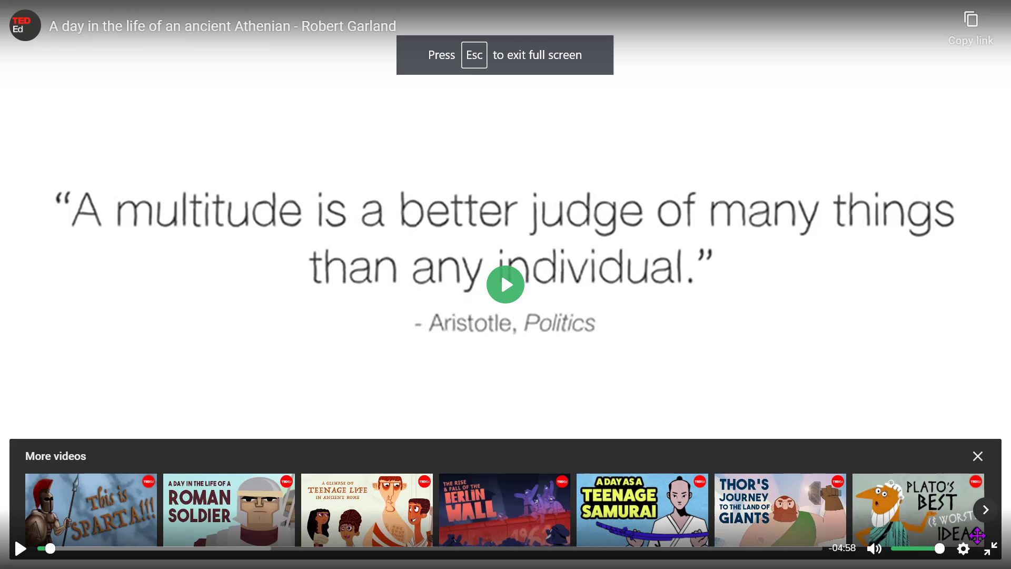
{"action": "left_click", "coordinate": [990, 548]}
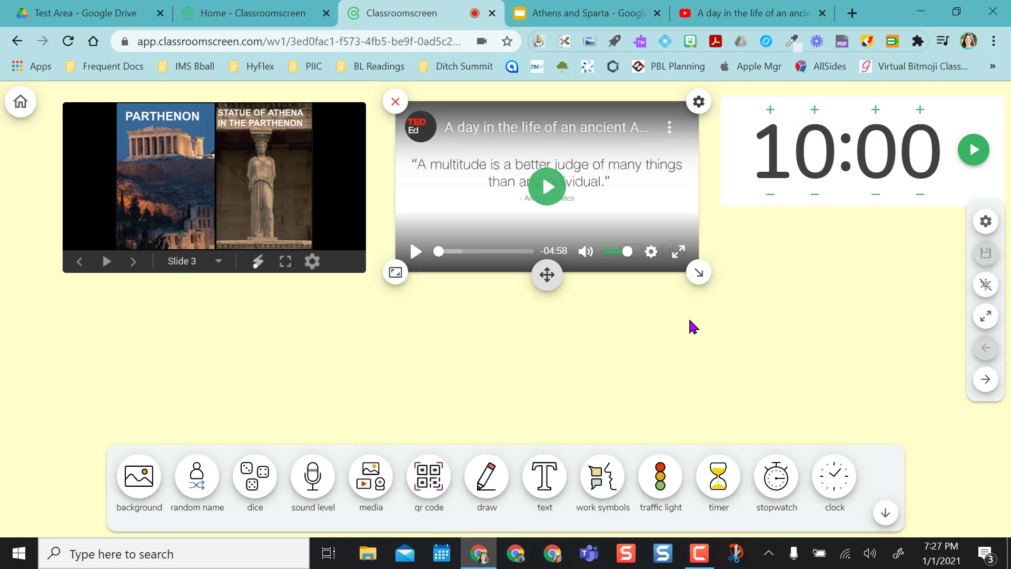
Step: Shrink the video widget to about a third of its width and move it beneath the timer
{"action": "left_click_drag", "start_coordinate": [700, 271], "coordinate": [493, 155]}
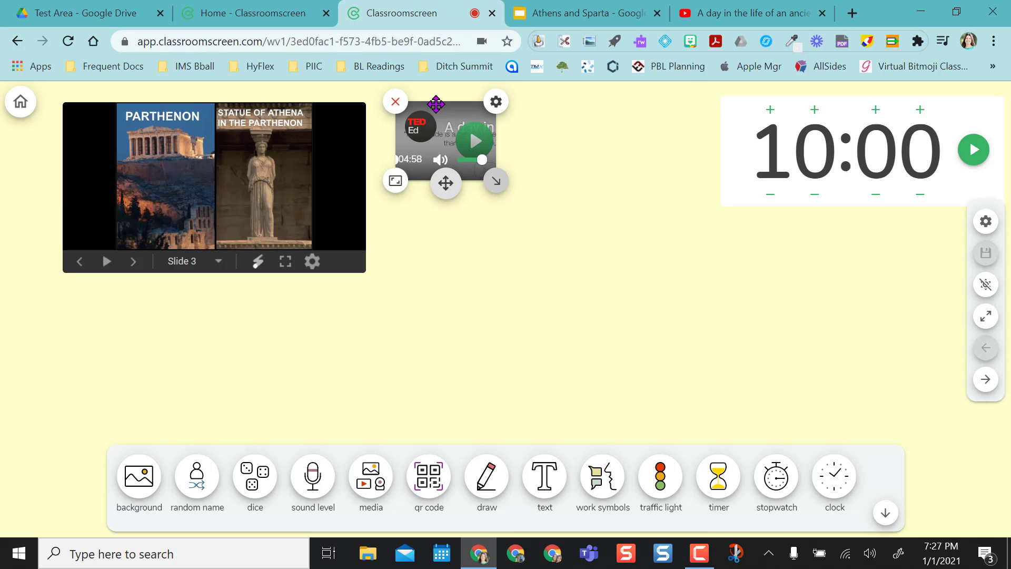
{"action": "left_click_drag", "start_coordinate": [443, 179], "coordinate": [885, 312]}
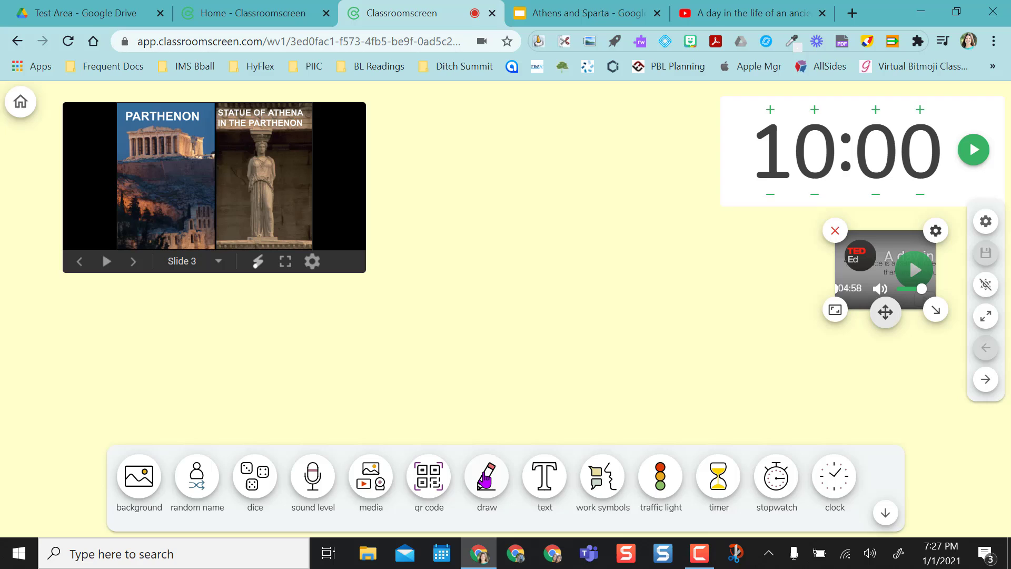
Step: Add a drawing widget, place it between the slides and the timer, and draw a roughly horizontal black line on it
{"action": "left_click", "coordinate": [487, 476]}
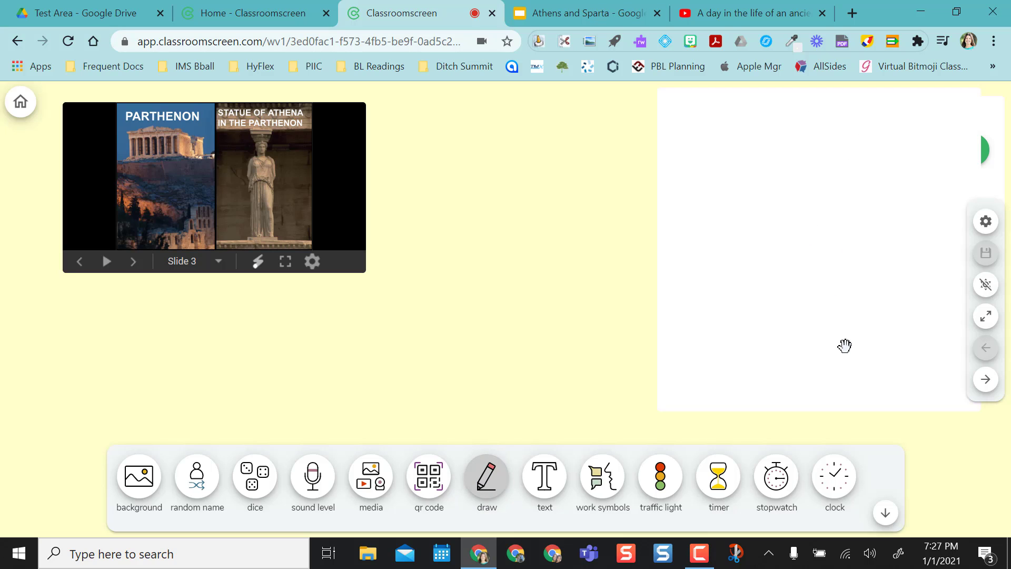
{"action": "mouse_move", "coordinate": [816, 417]}
{"action": "left_mouse_down"}
{"action": "mouse_move", "coordinate": [711, 404]}
{"action": "mouse_move", "coordinate": [594, 425]}
{"action": "left_mouse_up"}
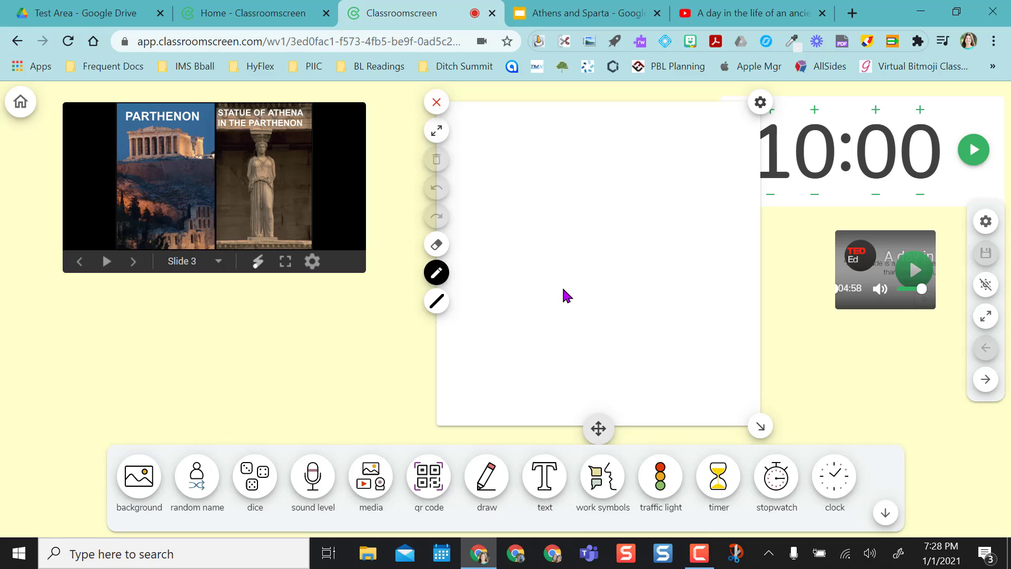
{"action": "left_click", "coordinate": [437, 302]}
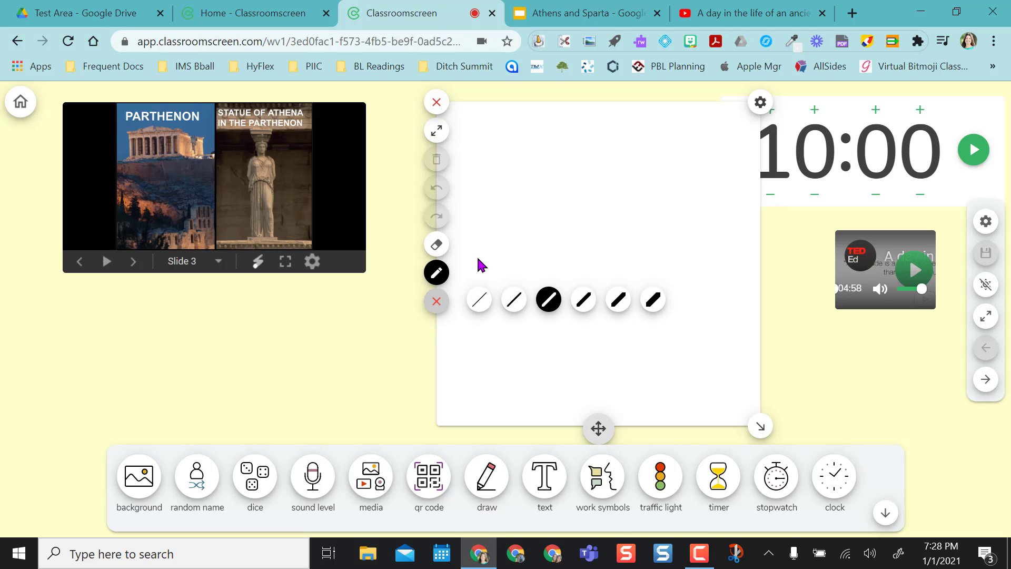
{"action": "left_click_drag", "start_coordinate": [468, 248], "coordinate": [475, 249]}
{"action": "left_click_drag", "start_coordinate": [666, 238], "coordinate": [693, 236]}
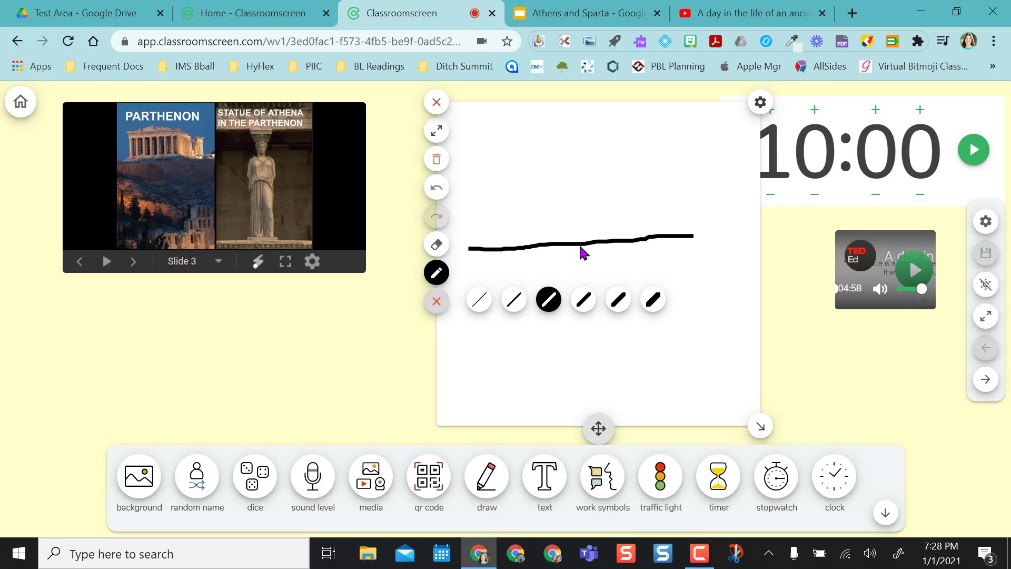
Step: Draw a red line beneath the black one on the drawing widget, and remove the widget
{"action": "left_click", "coordinate": [436, 273]}
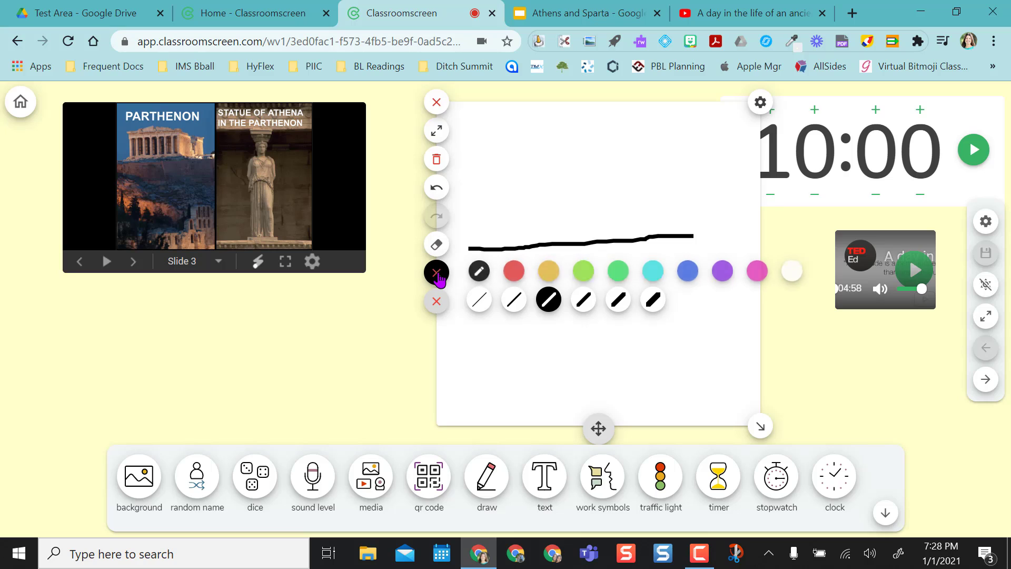
{"action": "left_click", "coordinate": [514, 271]}
{"action": "left_click_drag", "start_coordinate": [473, 280], "coordinate": [574, 284]}
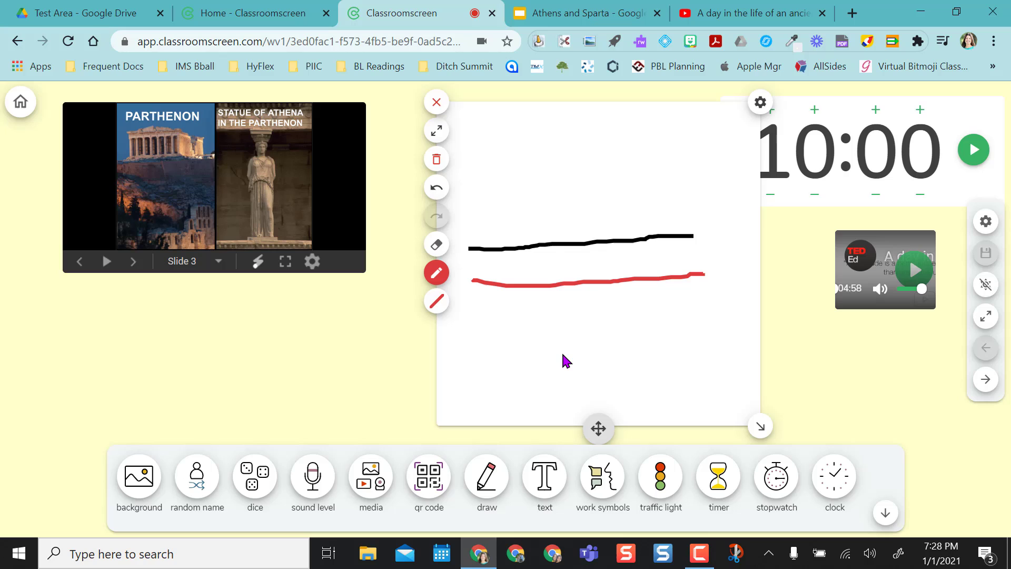
{"action": "left_click", "coordinate": [436, 102]}
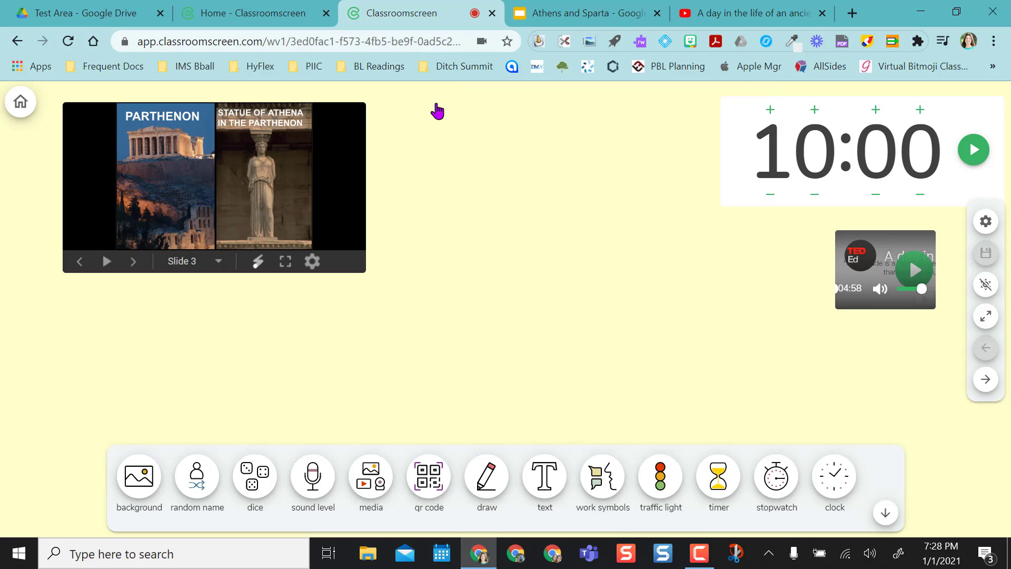
Step: Add a text widget reading "Brainstorming:" with the bullet "list of brainstorms here" beneath it
{"action": "left_click", "coordinate": [553, 471]}
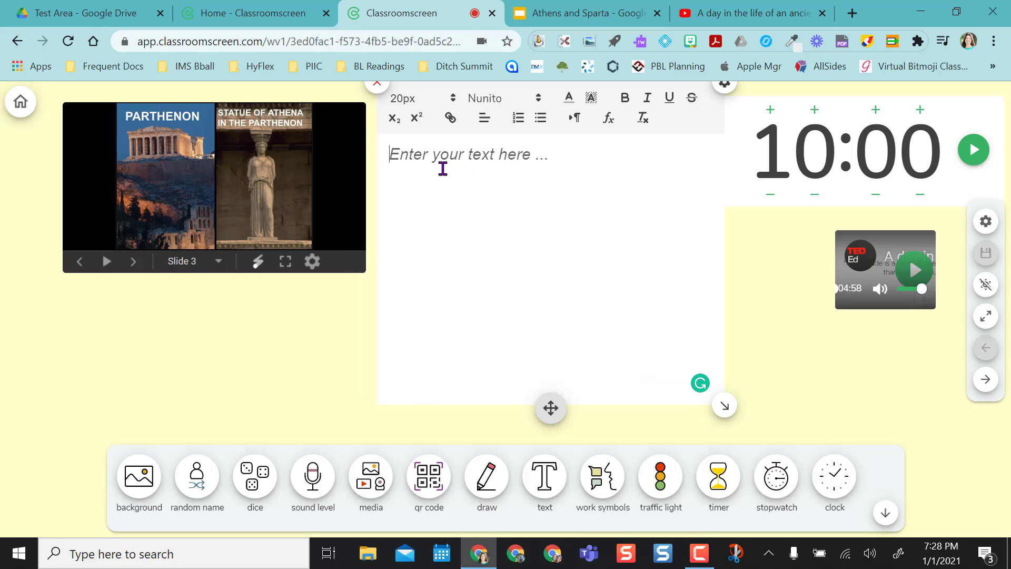
{"action": "type", "text": "Brainstorming:"}
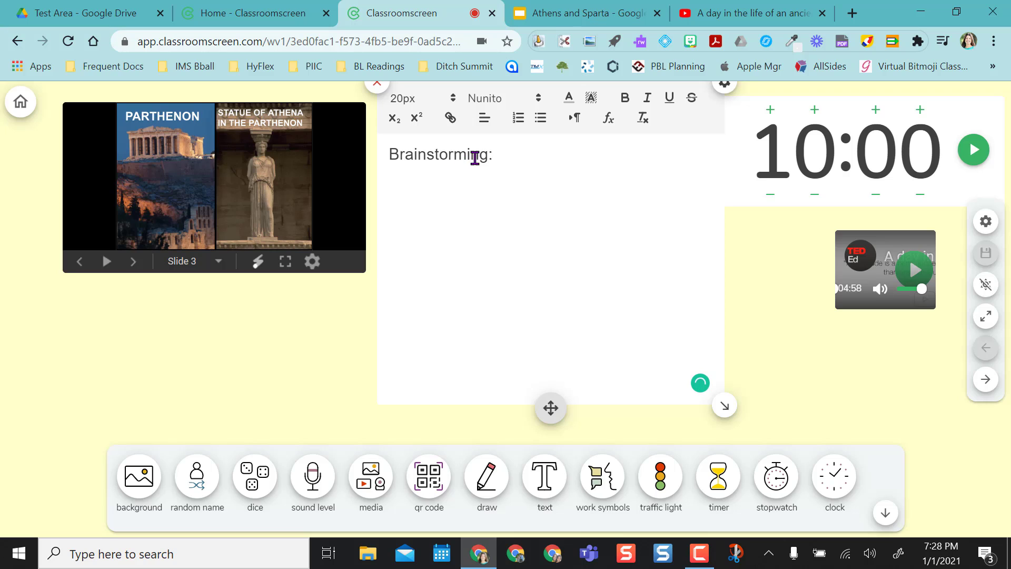
{"action": "left_click", "coordinate": [541, 118]}
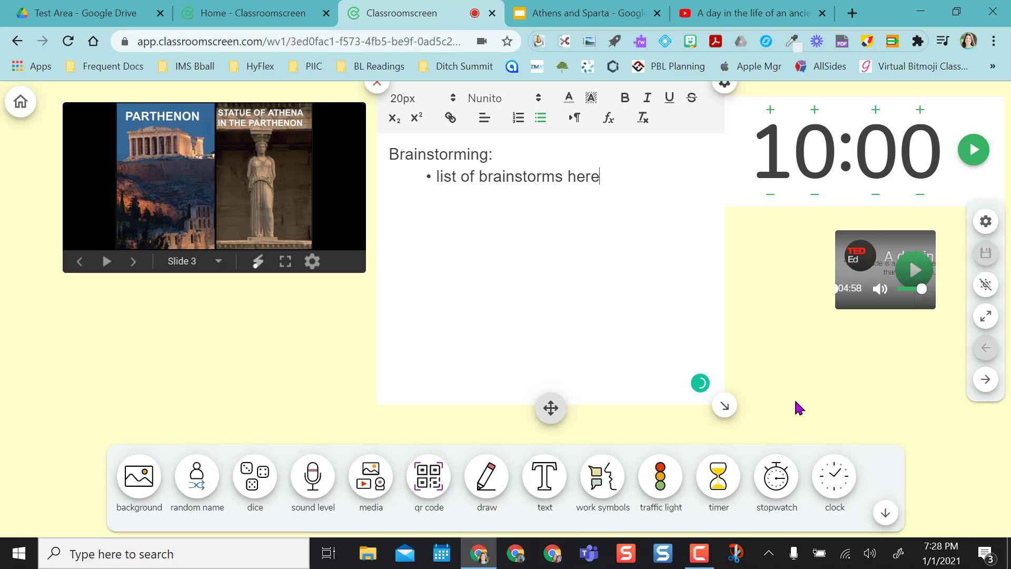
{"action": "left_click", "coordinate": [833, 409]}
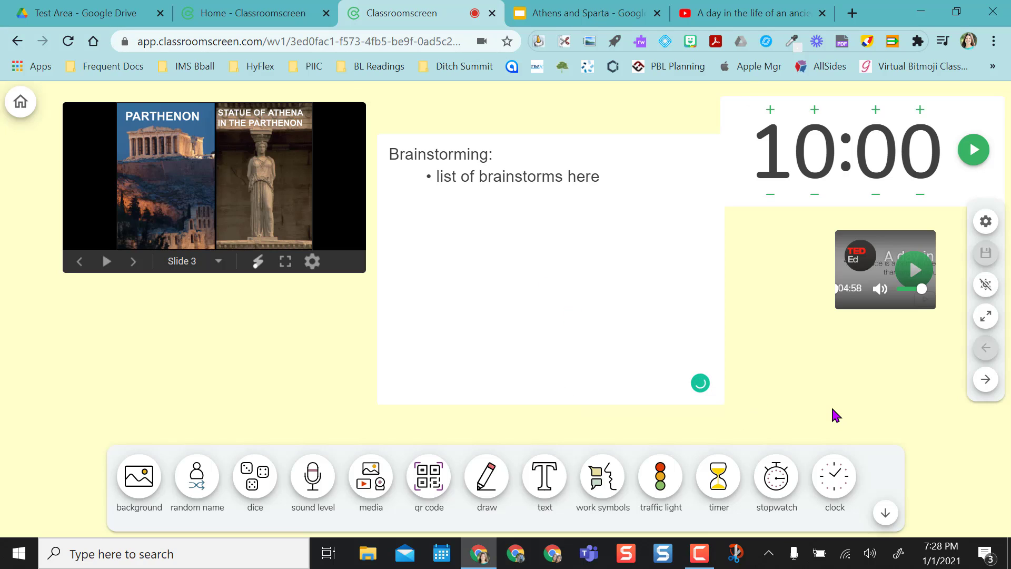
Step: Shrink the brainstorming text widget and move it beneath the timer, over the video
{"action": "left_click", "coordinate": [606, 318]}
{"action": "left_click_drag", "start_coordinate": [722, 406], "coordinate": [511, 269]}
{"action": "left_click_drag", "start_coordinate": [443, 268], "coordinate": [869, 412]}
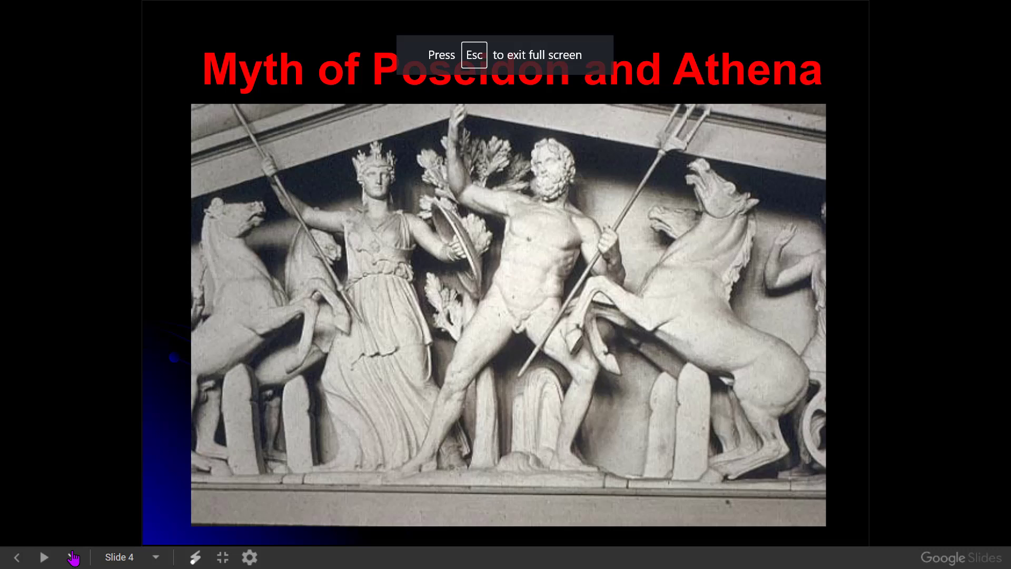
Step: Show the embedded Athens and Sparta slides in full screen, advance to slide 7, and exit full screen
{"action": "left_click", "coordinate": [73, 558]}
{"action": "left_click", "coordinate": [72, 558]}
{"action": "left_click", "coordinate": [72, 557]}
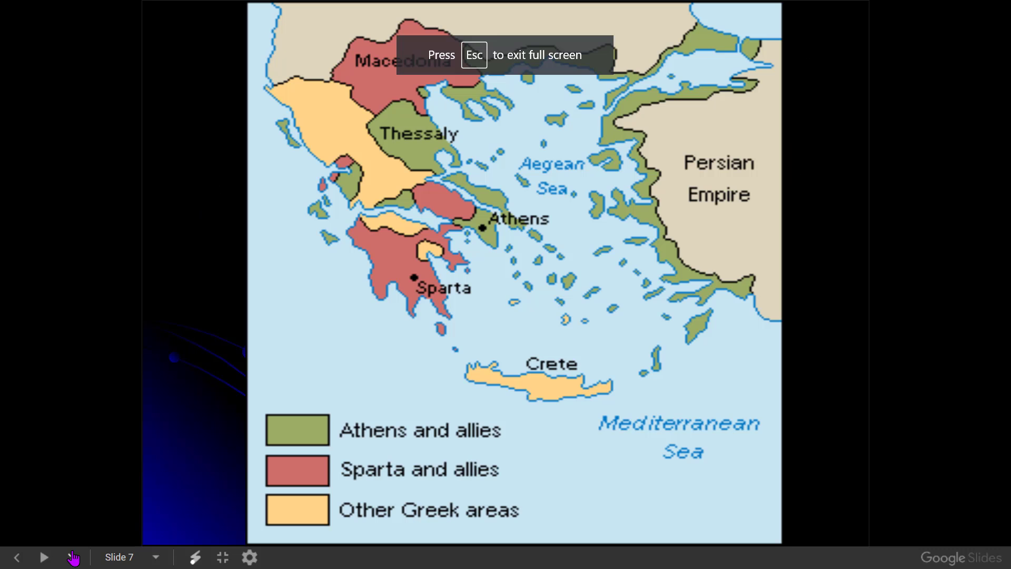
{"action": "left_click", "coordinate": [223, 557]}
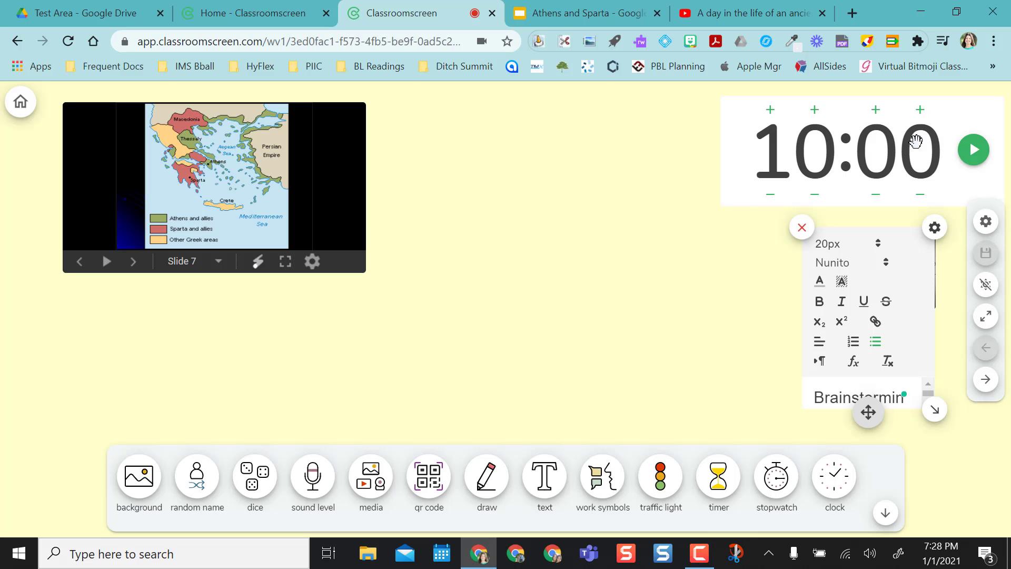
Step: Move the brainstorming text widget back between the slides and the video, and enlarge it to show its full text
{"action": "left_click_drag", "start_coordinate": [868, 412], "coordinate": [542, 328]}
{"action": "left_click_drag", "start_coordinate": [624, 321], "coordinate": [785, 431]}
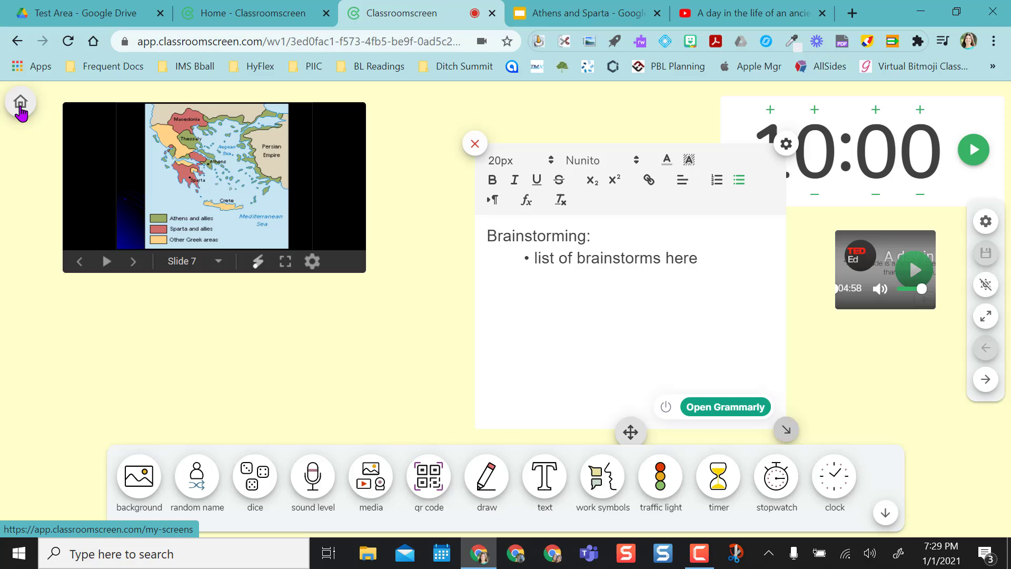
Step: Add a group maker from the screens overview and name it "Period 1"
{"action": "left_click", "coordinate": [21, 108]}
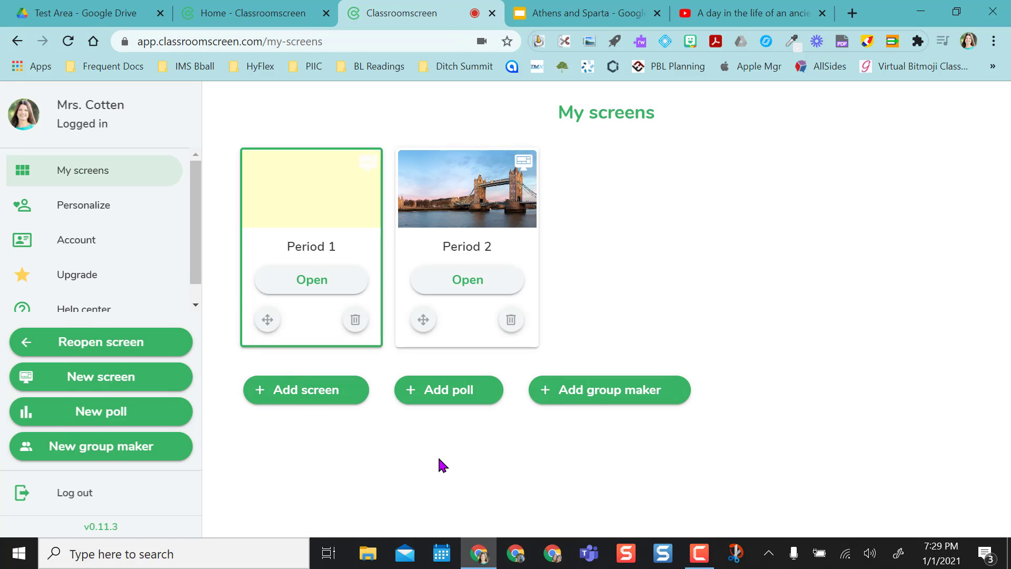
{"action": "left_click", "coordinate": [605, 401]}
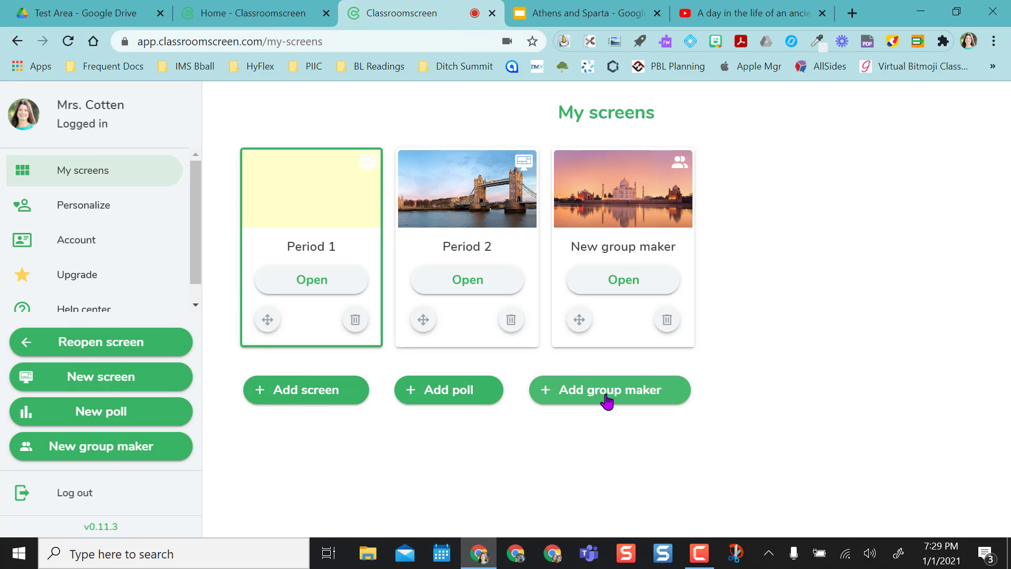
{"action": "left_click", "coordinate": [628, 246]}
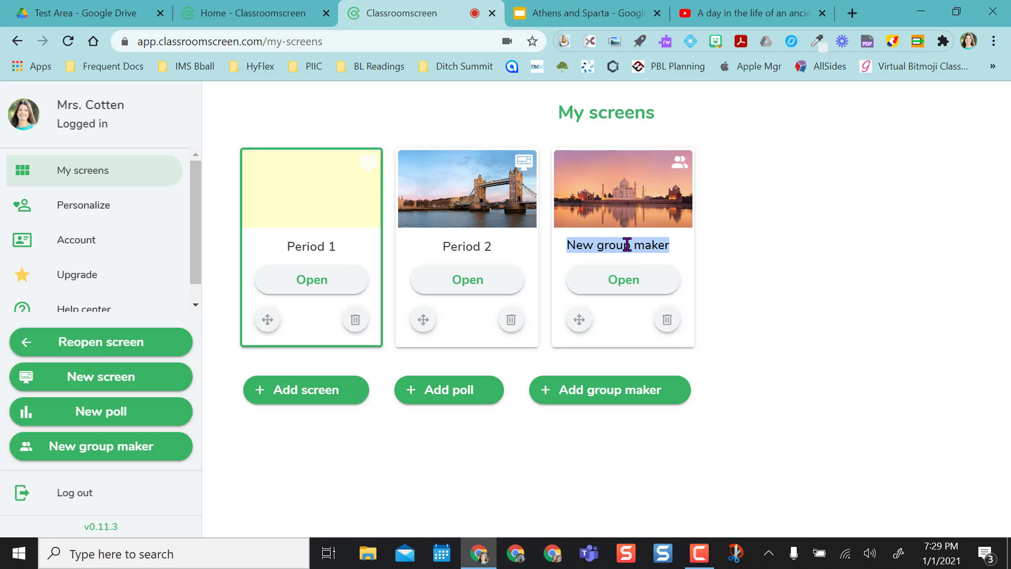
{"action": "type", "text": "Period 1"}
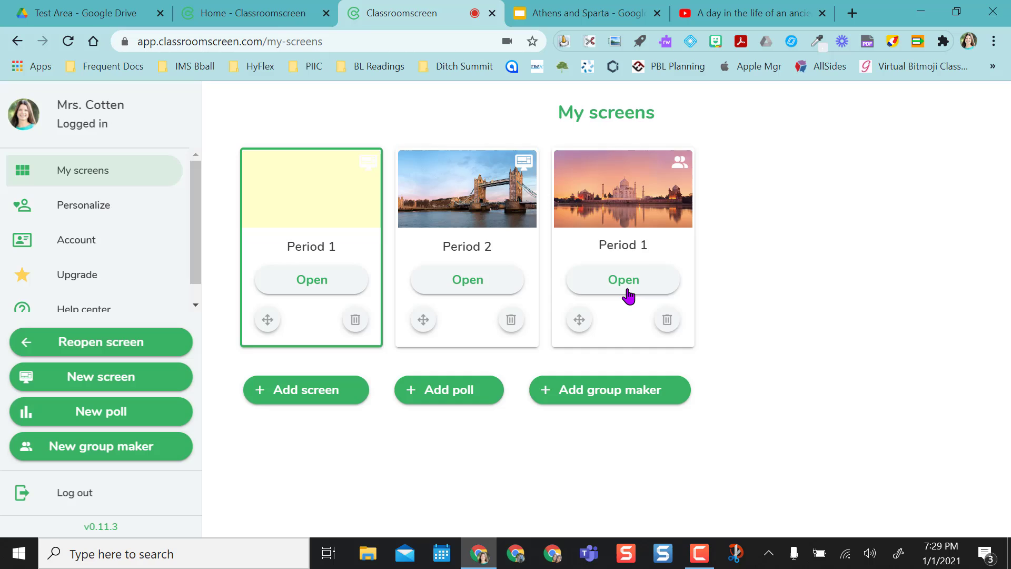
Step: Open the Period 1 group maker, look through its Period 1 student list, and continue to group creation
{"action": "left_click", "coordinate": [627, 288]}
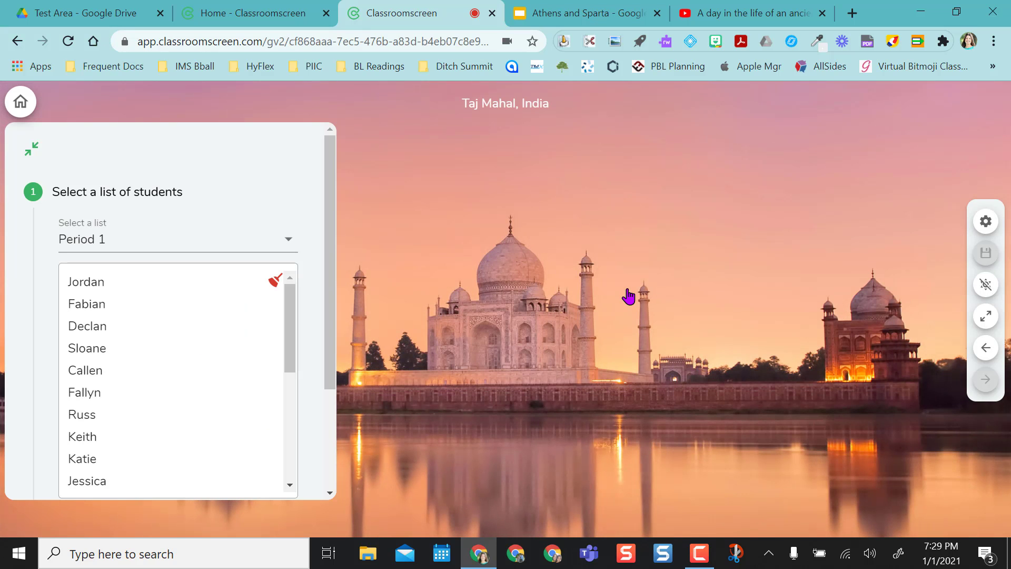
{"action": "left_click_drag", "start_coordinate": [335, 183], "coordinate": [343, 280]}
{"action": "left_click_drag", "start_coordinate": [291, 181], "coordinate": [292, 334]}
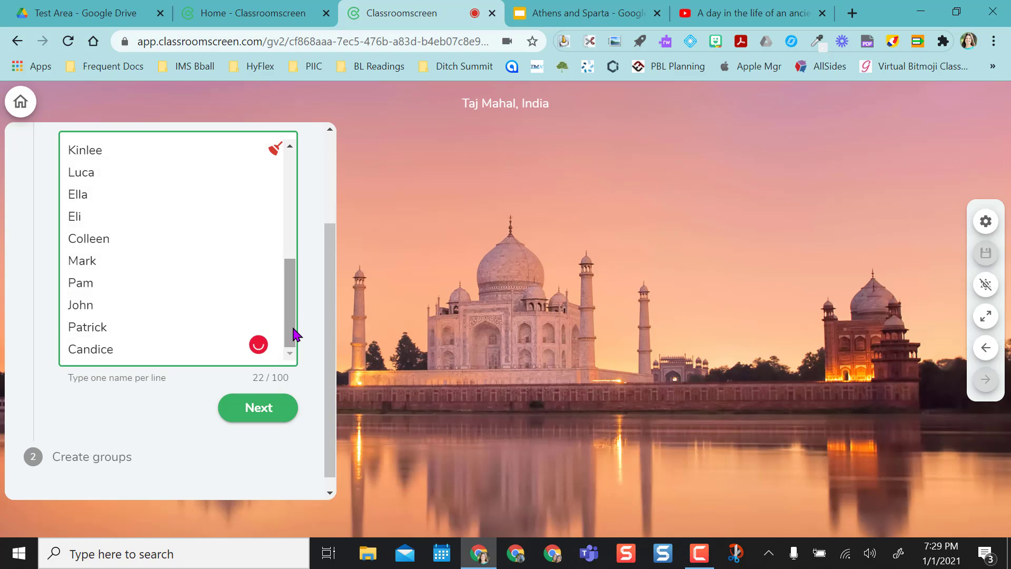
{"action": "left_click", "coordinate": [262, 416]}
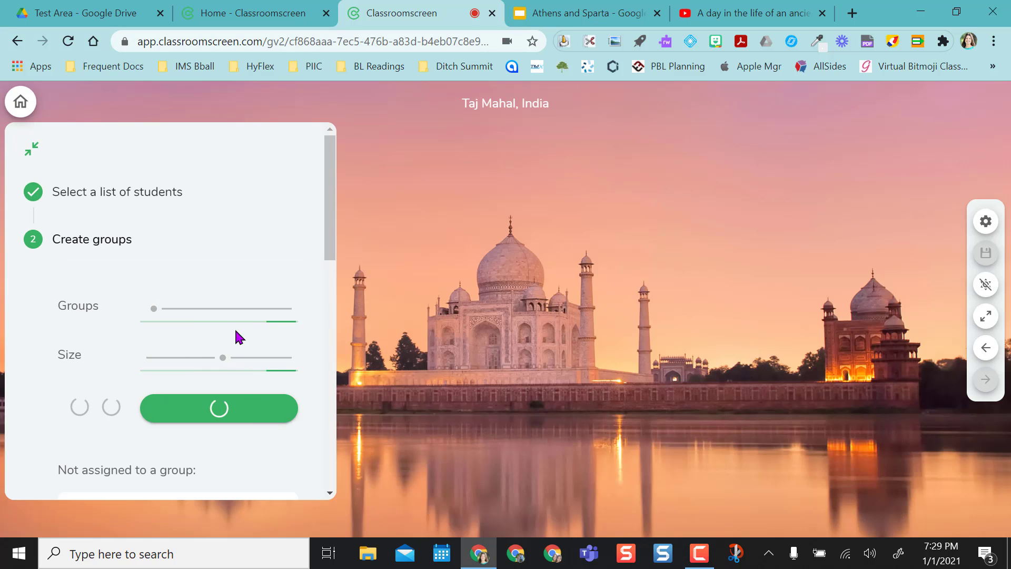
Step: Create 6 groups with a size of 4, and collapse the group settings to show all groups
{"action": "left_click_drag", "start_coordinate": [158, 284], "coordinate": [184, 283]}
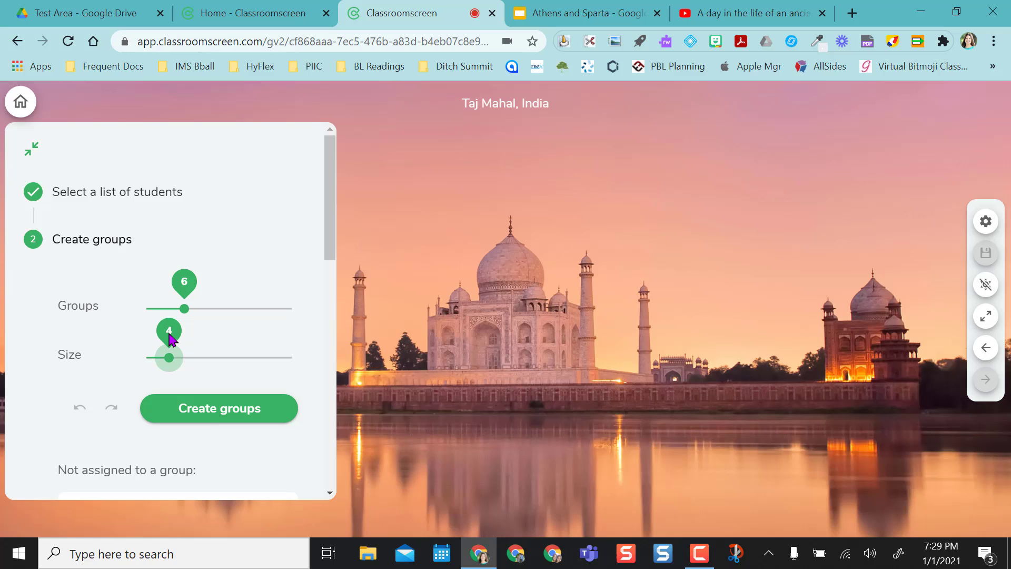
{"action": "left_click", "coordinate": [216, 416]}
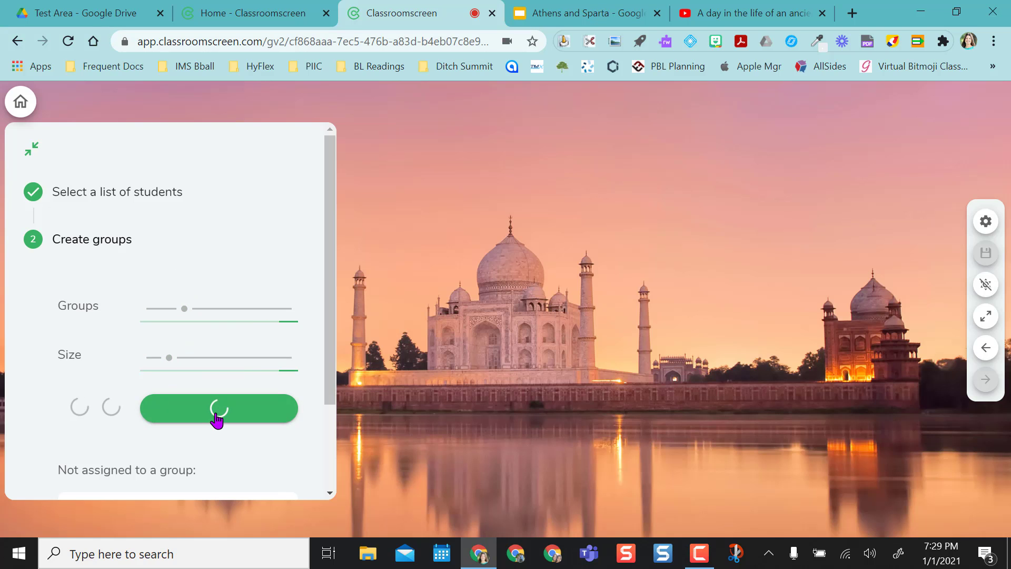
{"action": "left_click", "coordinate": [29, 153]}
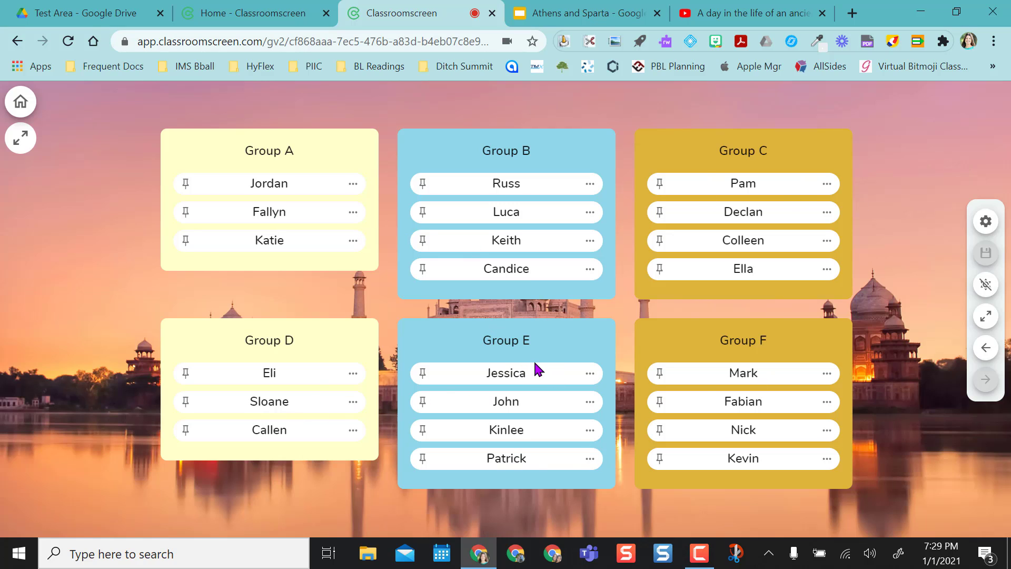
Step: Move Group E's first student to Group D, Group F's first to Group C, Group C's fourth to Group B, and Group B's last to Group A
{"action": "left_click_drag", "start_coordinate": [538, 375], "coordinate": [271, 388]}
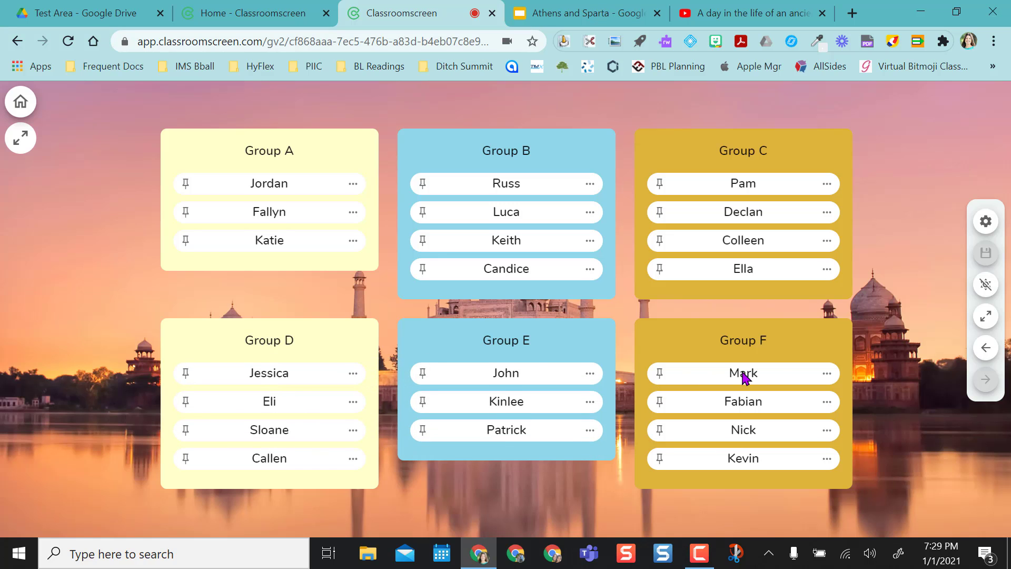
{"action": "left_click_drag", "start_coordinate": [738, 375], "coordinate": [726, 234]}
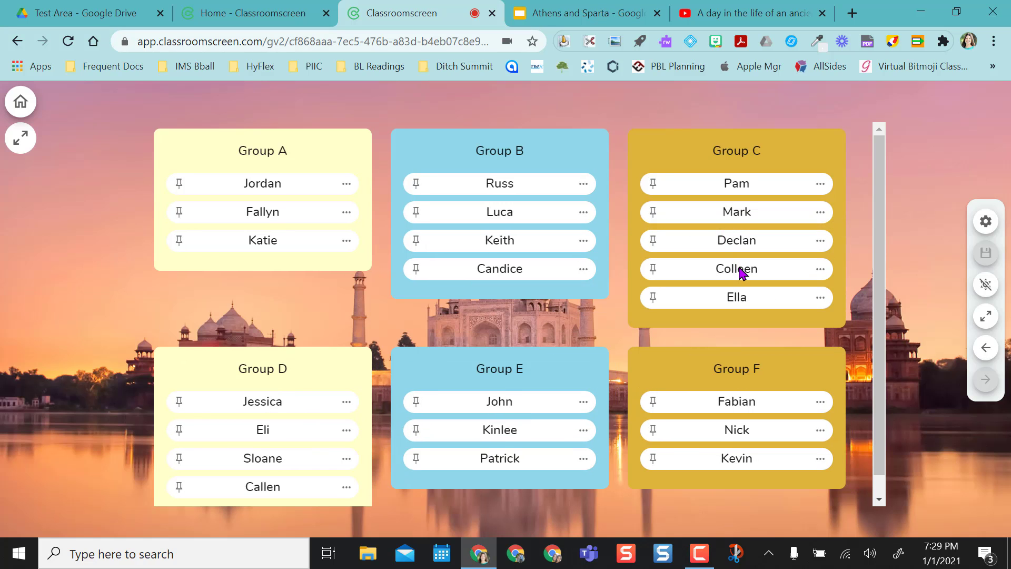
{"action": "left_click_drag", "start_coordinate": [740, 271], "coordinate": [526, 253]}
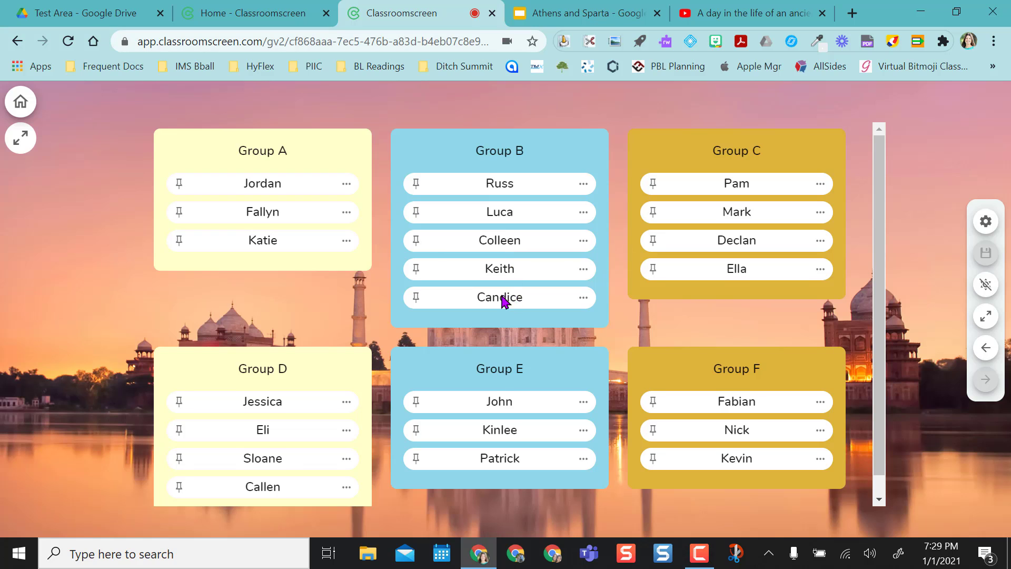
{"action": "left_click_drag", "start_coordinate": [503, 302], "coordinate": [268, 248]}
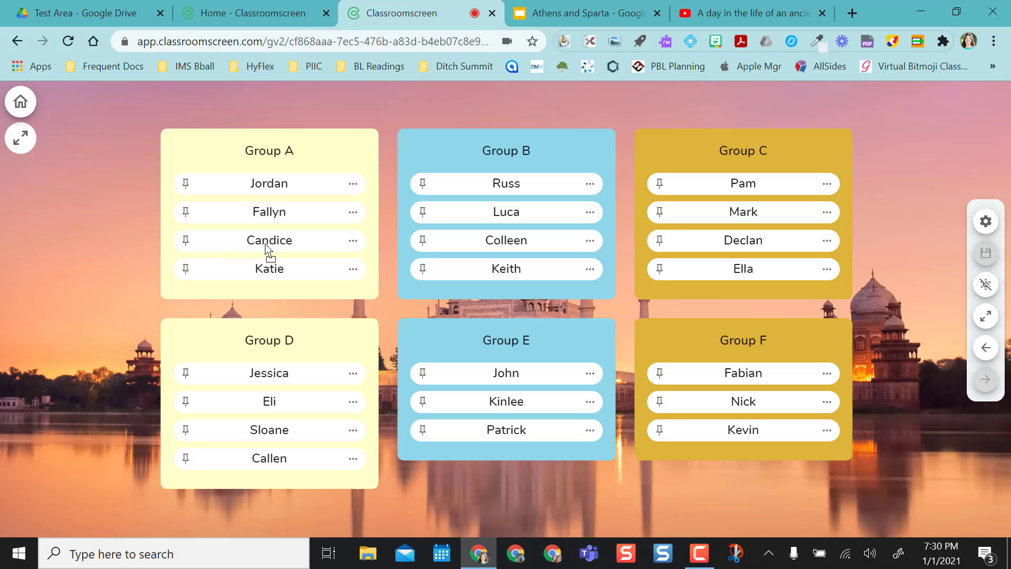
Step: View the Period 1 widget screen again, and reopen the Period 1 group maker to check its groups
{"action": "left_click", "coordinate": [20, 102]}
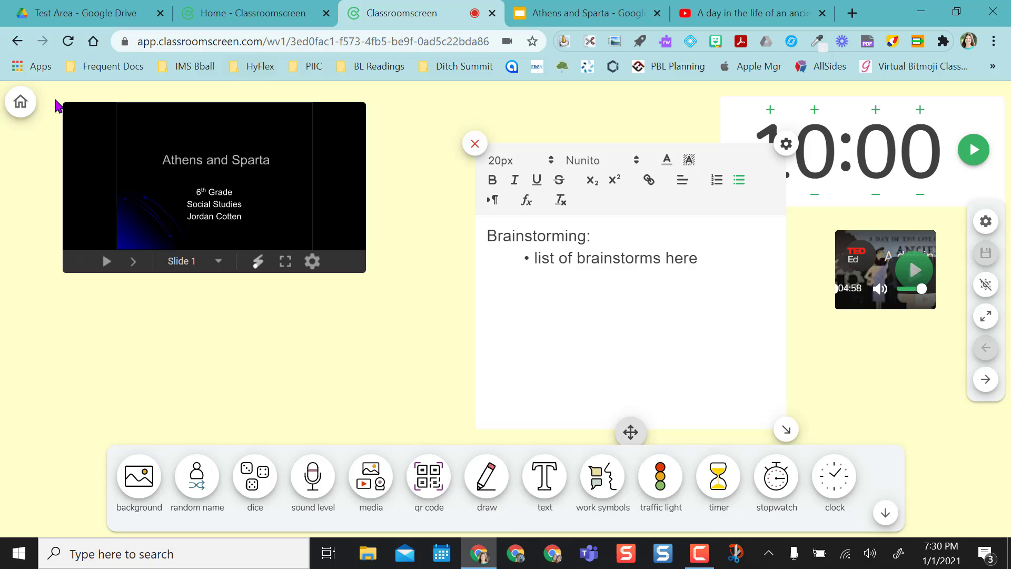
{"action": "left_click", "coordinate": [20, 101]}
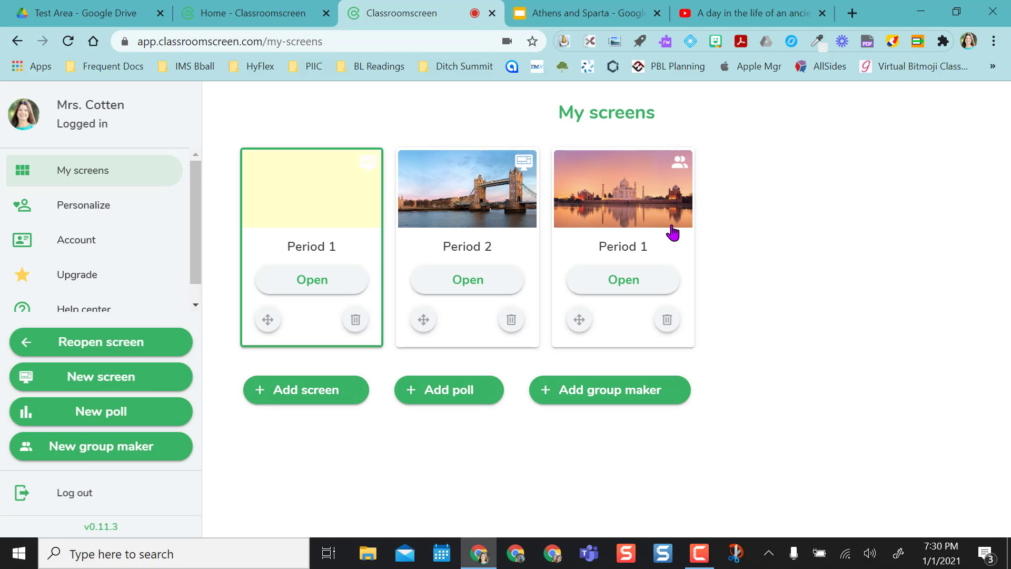
{"action": "left_click", "coordinate": [623, 282]}
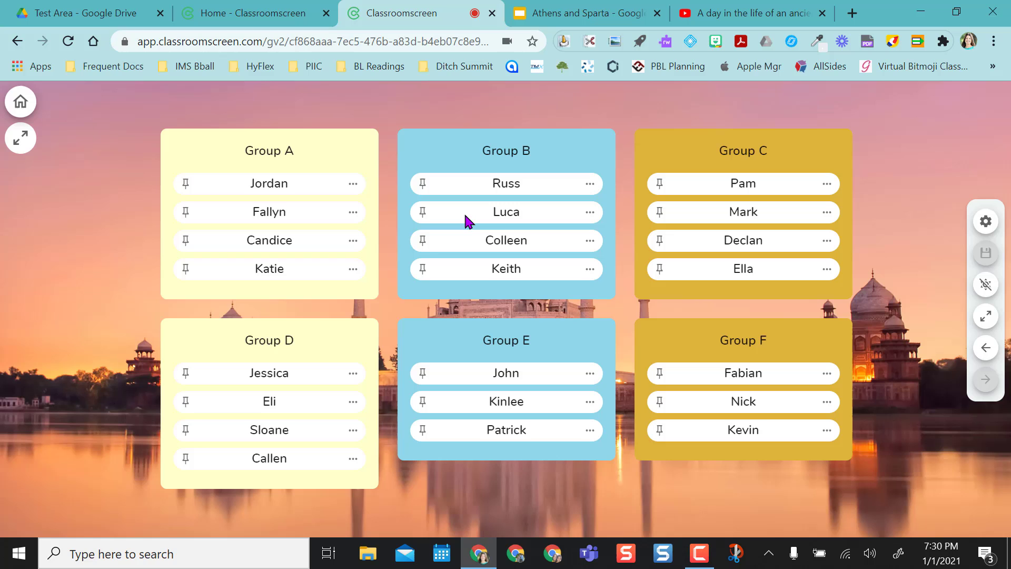
Step: Reopen the Period 1 widget screen and move the brainstorming text widget clear of the timer, closer to the slides
{"action": "left_click", "coordinate": [20, 101]}
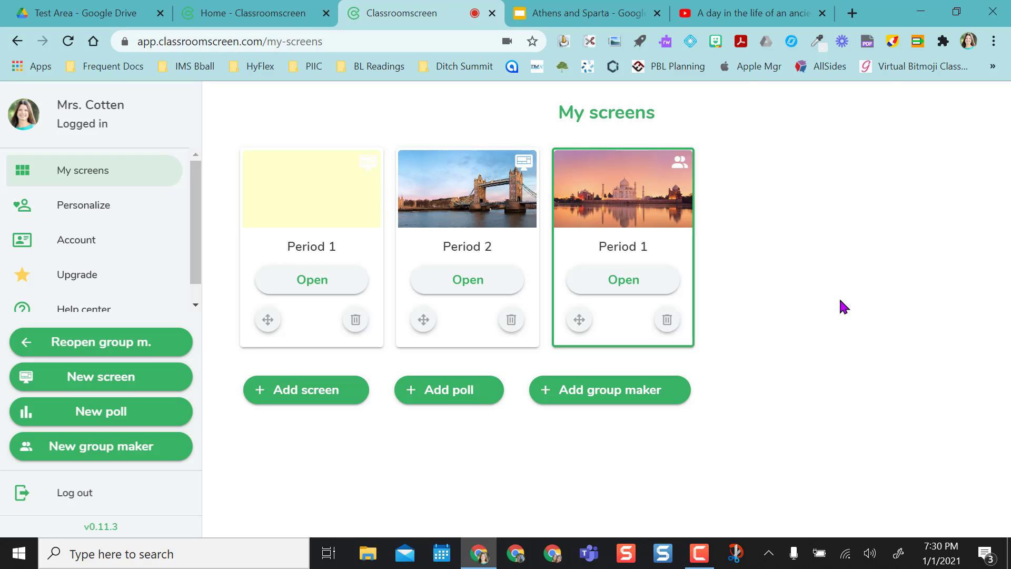
{"action": "left_click", "coordinate": [321, 280]}
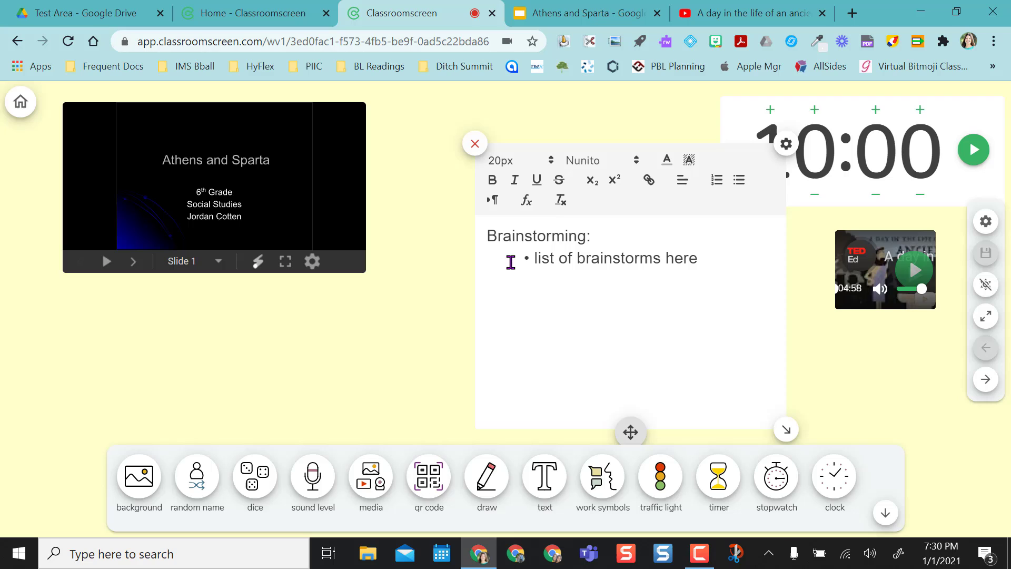
{"action": "left_click_drag", "start_coordinate": [631, 433], "coordinate": [533, 405]}
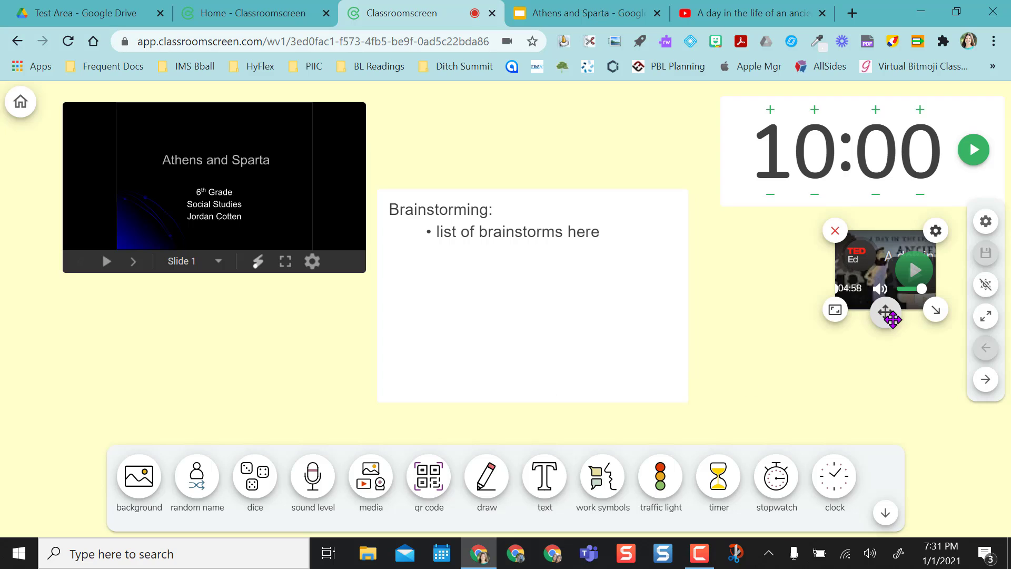
Step: Move the video widget to the middle of the screen and enlarge it to about four times its width
{"action": "left_click", "coordinate": [853, 306]}
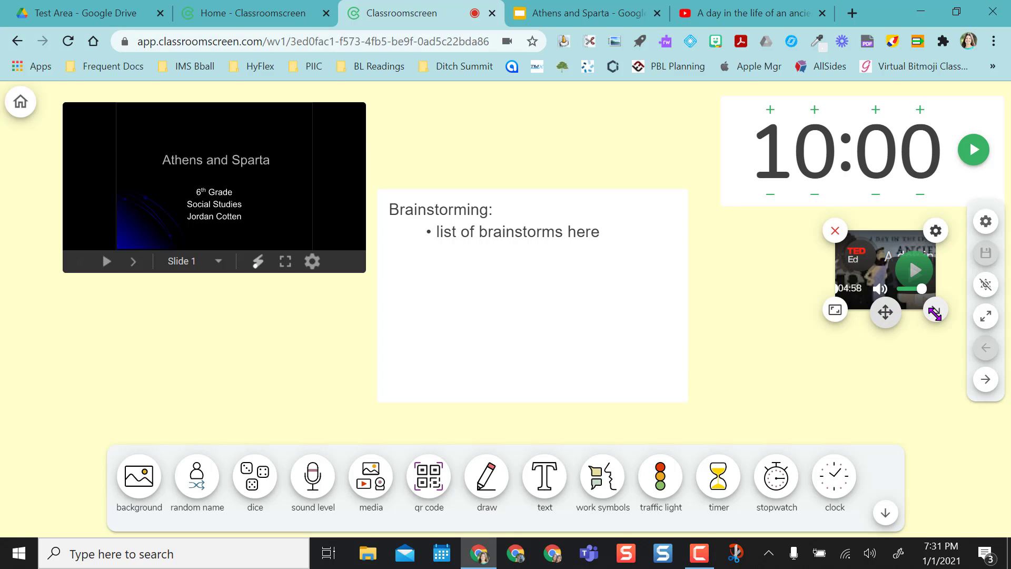
{"action": "left_click_drag", "start_coordinate": [886, 312], "coordinate": [766, 437]}
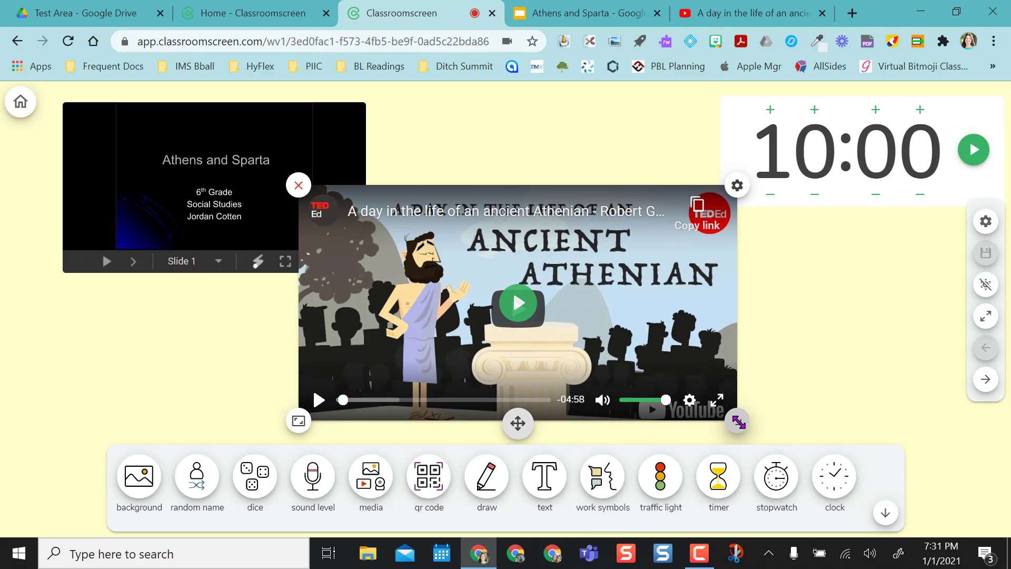